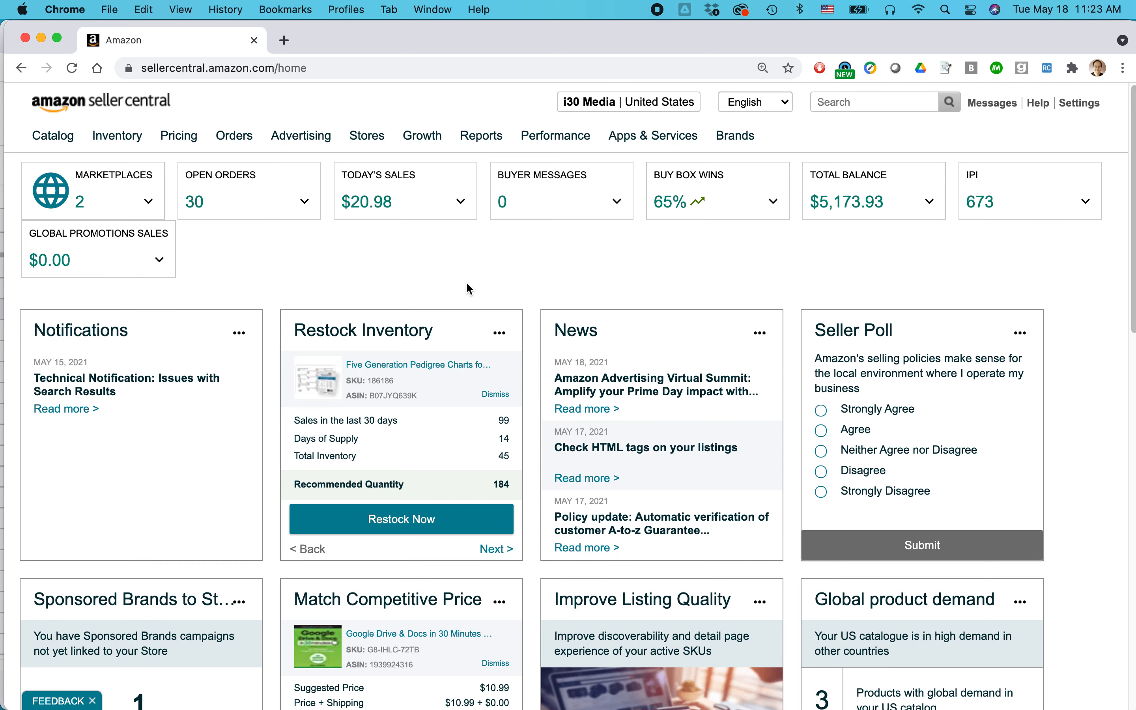
Switch to Finder and open the video file purple landscape 8 secs.mov in QuickTime Player.
key("super+Tab")
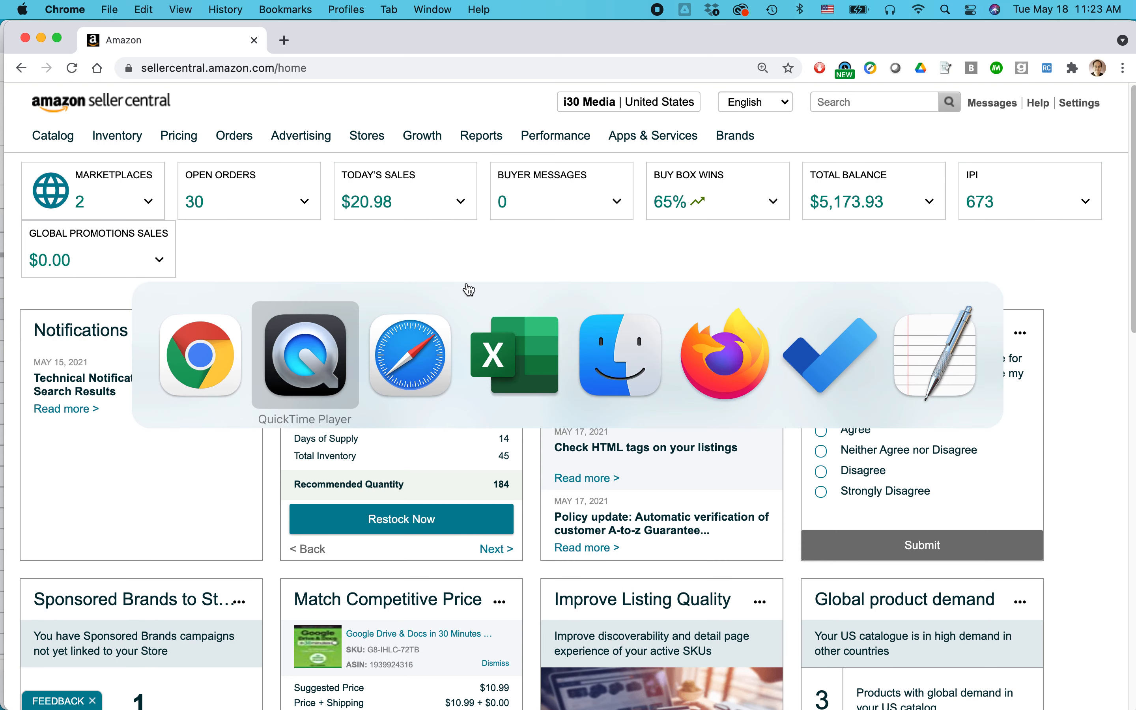
key("super+Tab")
key("super+Tab")
key("super+Tab")
key("super+Tab")
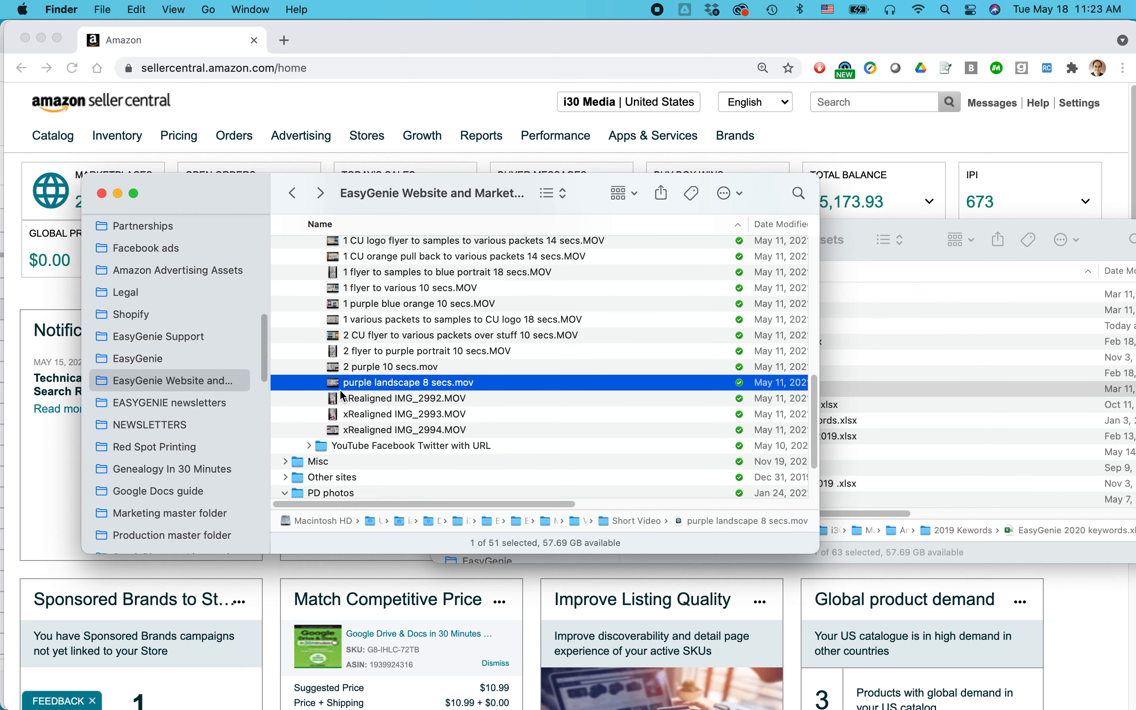
double_click(335, 387)
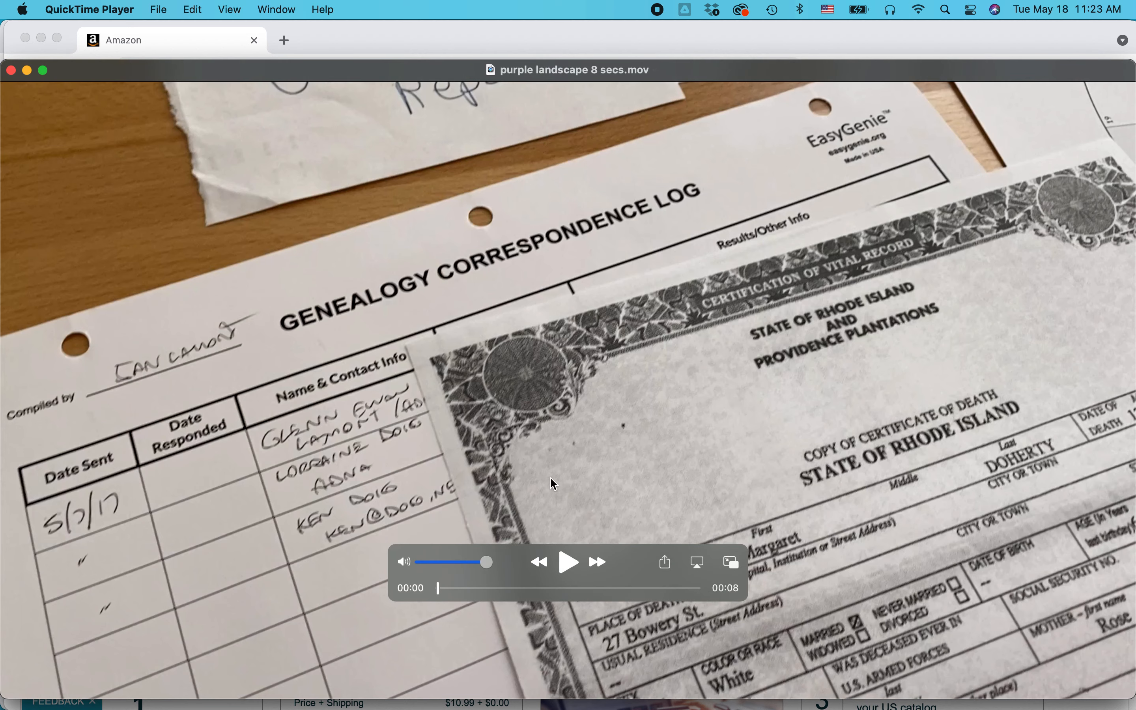
Switch to Firefox to view the Amazon listing for 10 Blank Fan Charts with Family Members.
key("super+Tab")
key("super+Tab")
key("super+Tab")
key("super+Tab")
key("super+Tab")
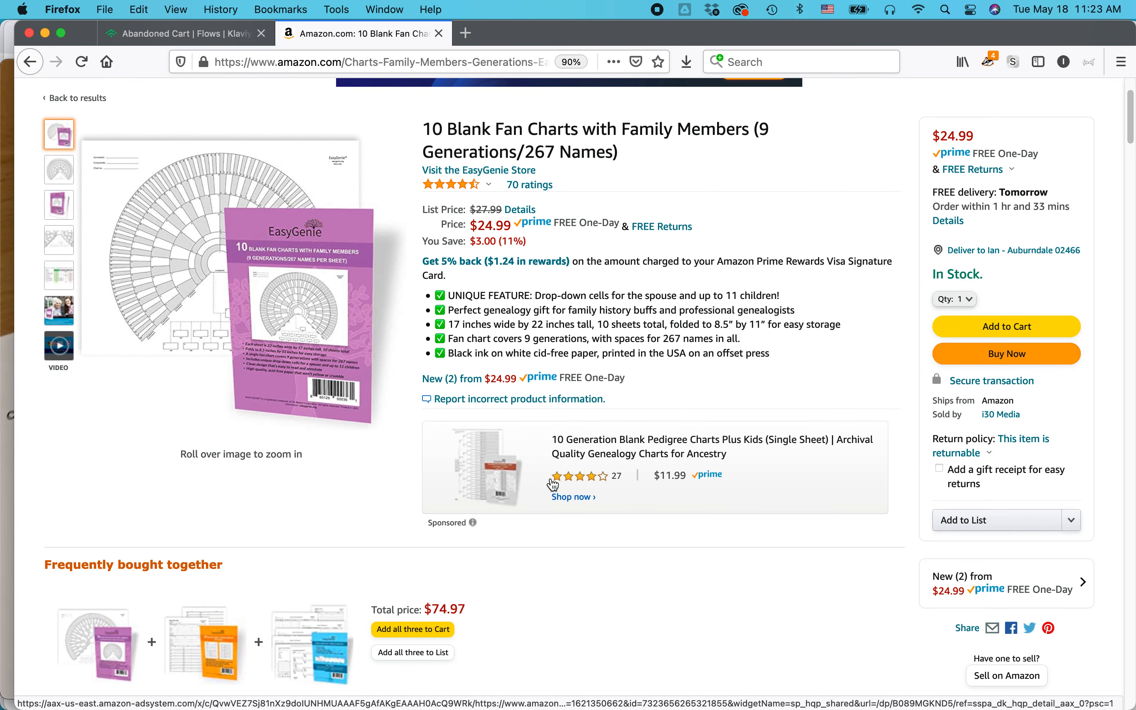
Switch back to QuickTime Player and play the purple landscape 8 secs.mov video.
key("super+Tab")
key("super+Tab")
key("super+Tab")
key("super+Tab")
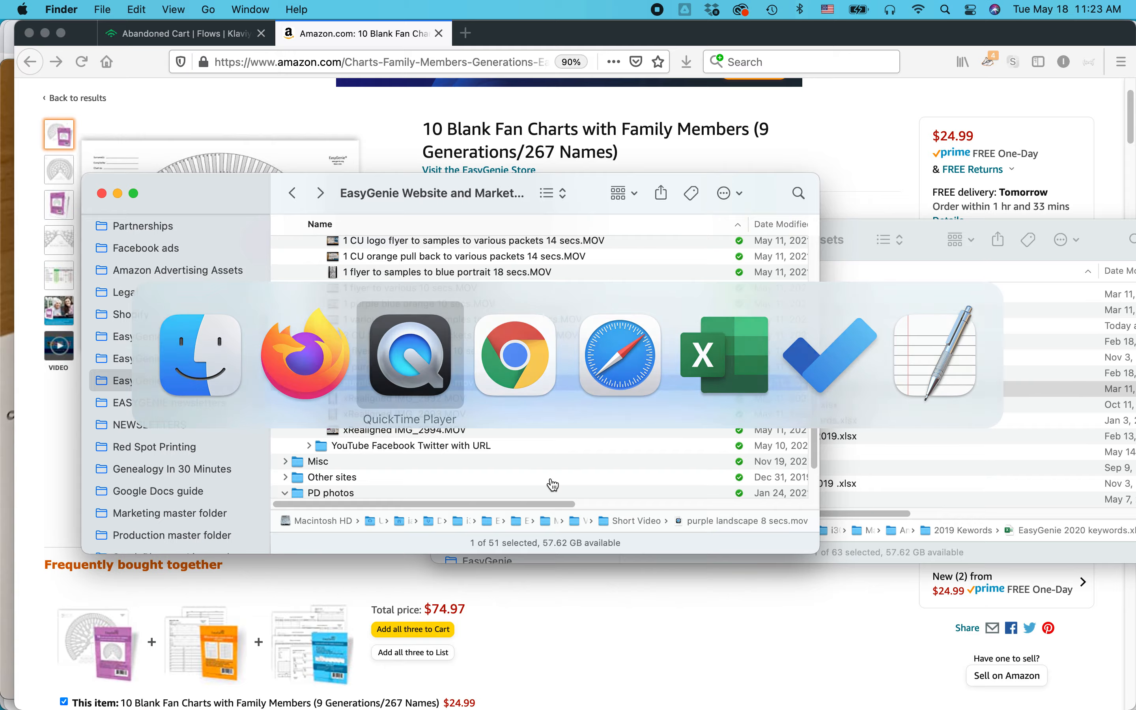
left_click(568, 562)
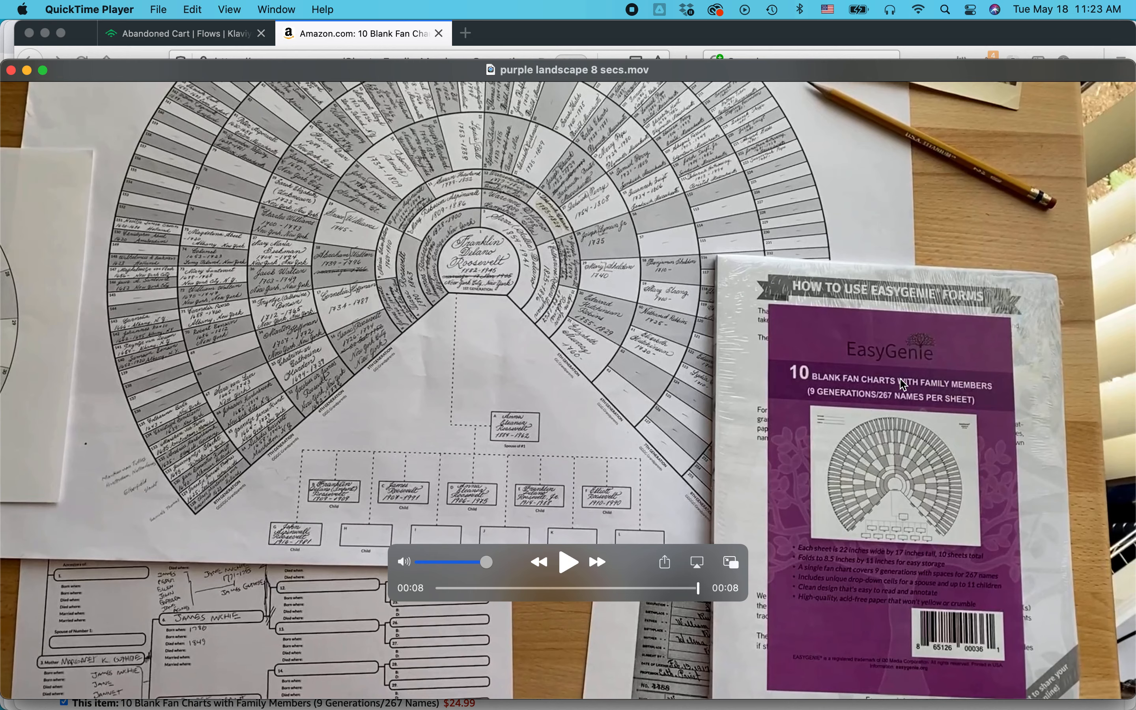
Revisit the fan chart listing in Firefox, then switch to Excel and review the keyword list in column A of EasyGenie 2020 keywords.
key("super+Tab")
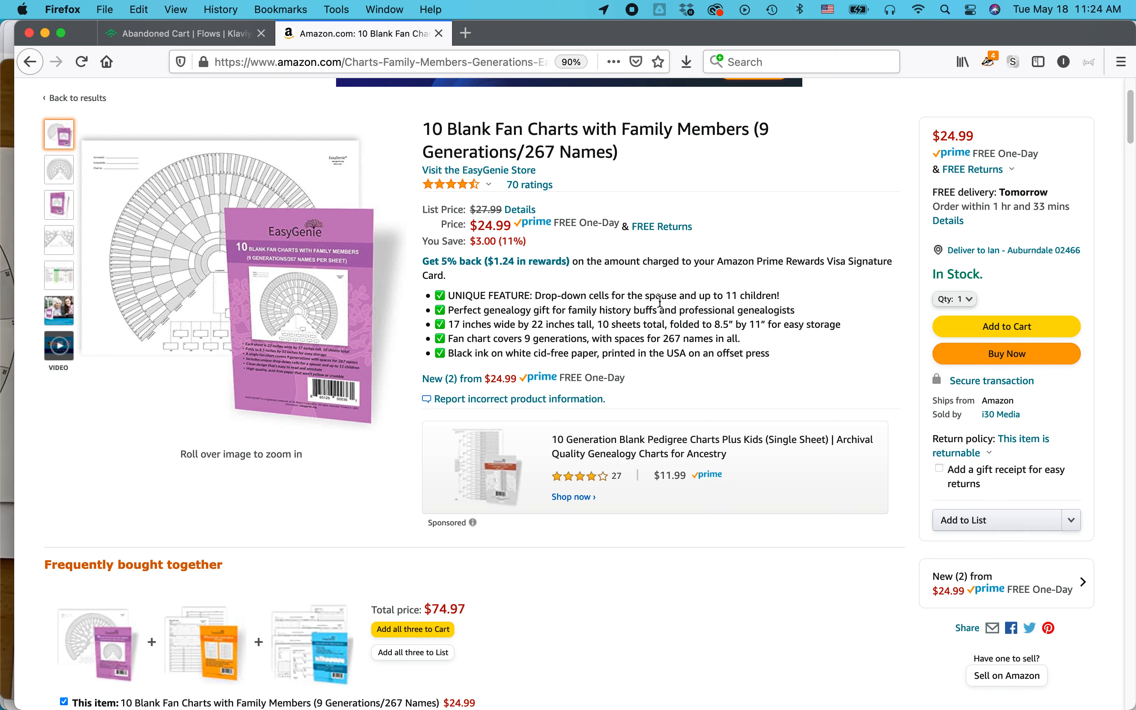
key("super+Tab")
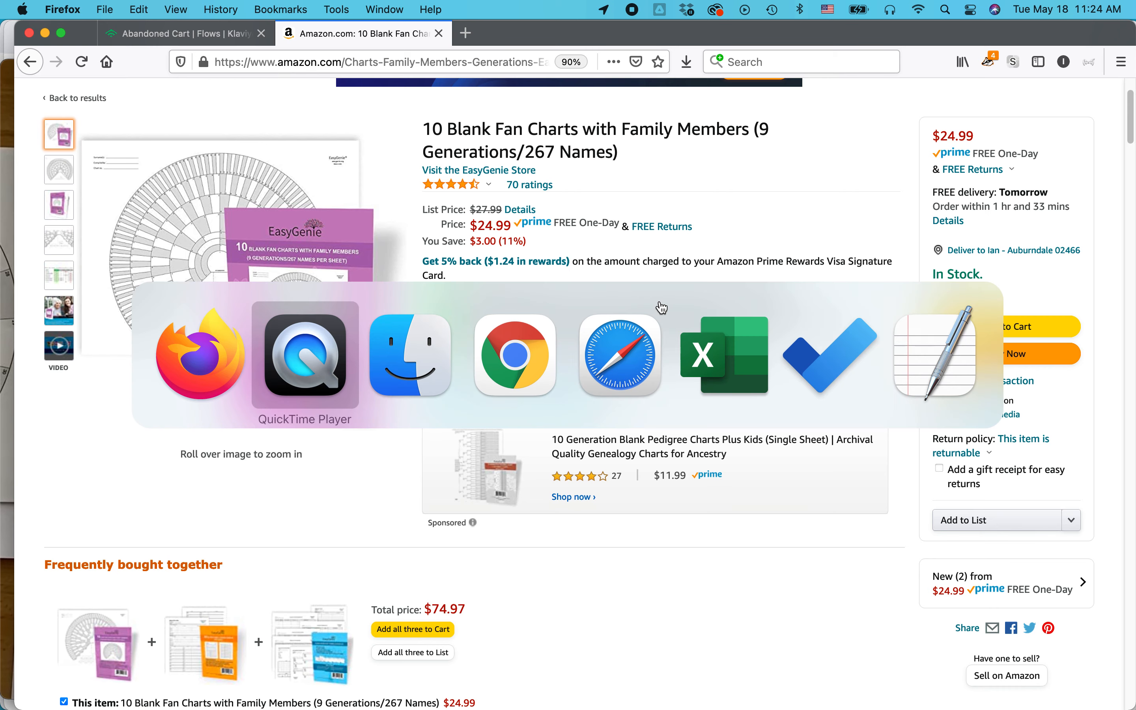
key("super+Tab")
key("super+Tab")
key("super+Tab")
key("super+Tab")
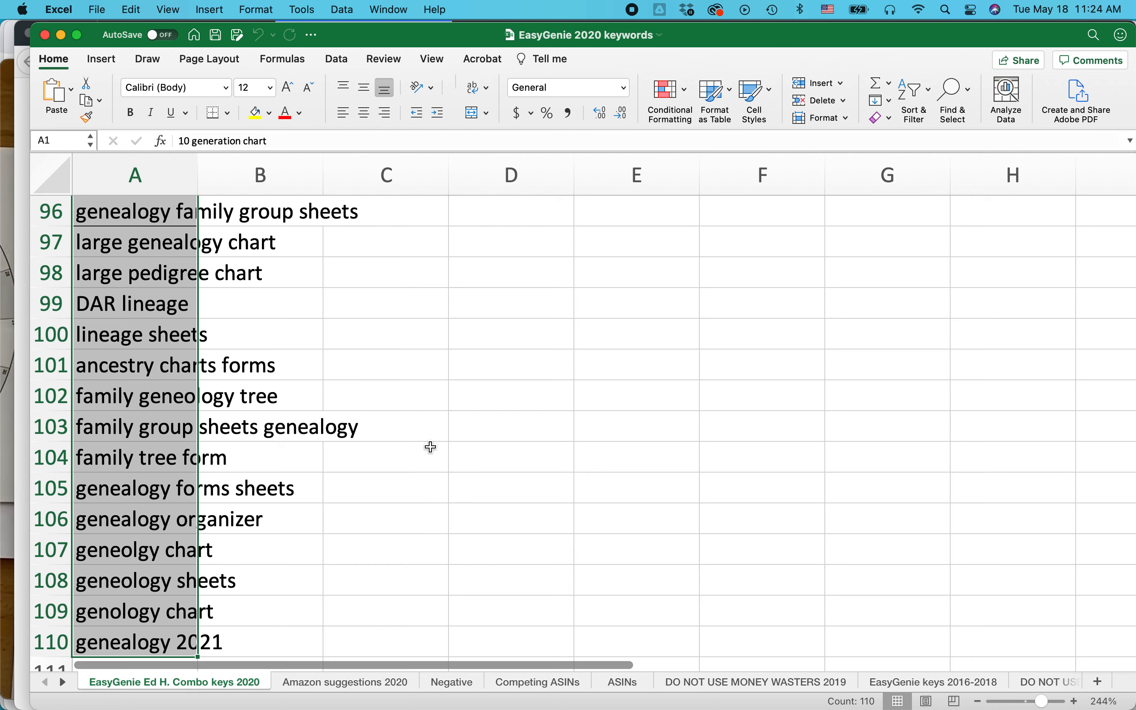
scroll(430, 448, "down", 2)
scroll(431, 447, "up", 2)
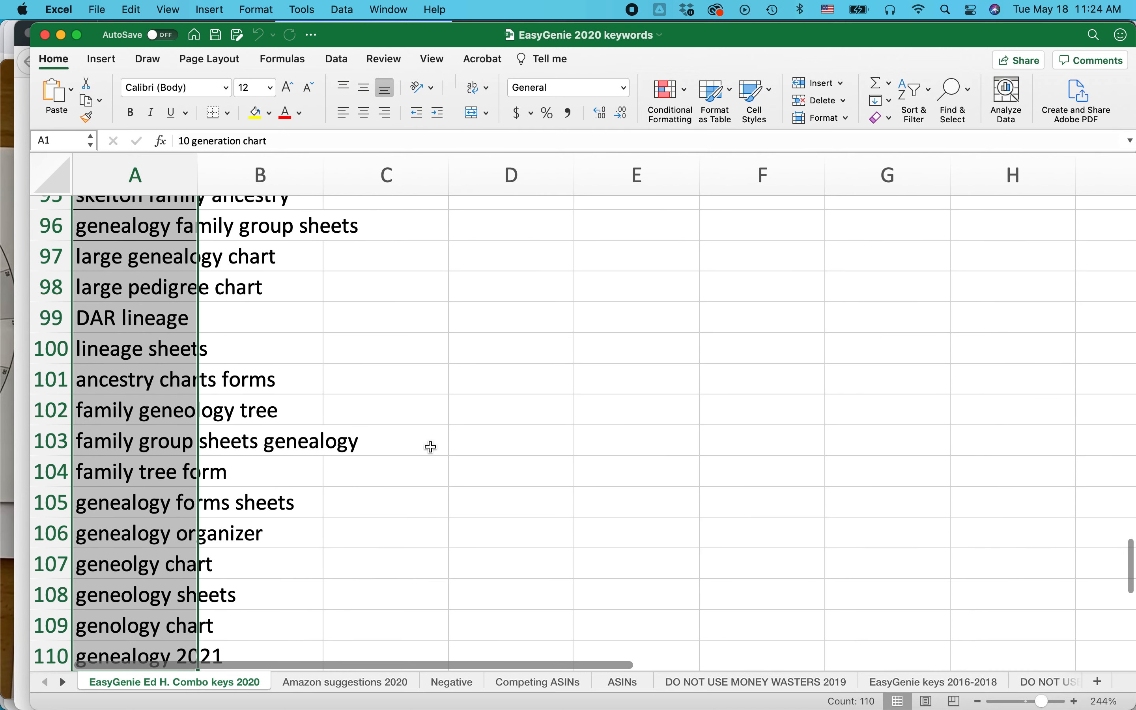
Switch to Chrome and open the advertising campaign manager from Amazon Seller Central.
key("super+Tab")
key("super+Tab")
key("super+Tab")
key("super+Tab")
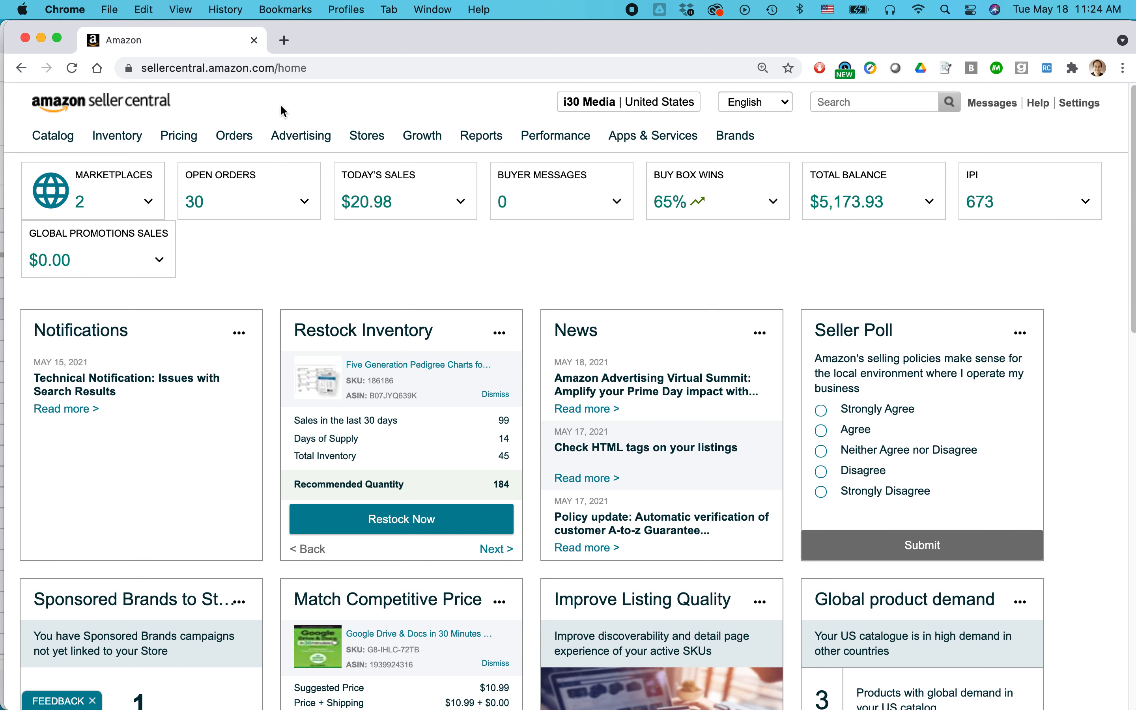
mouse_move(301, 138)
left_click(317, 169)
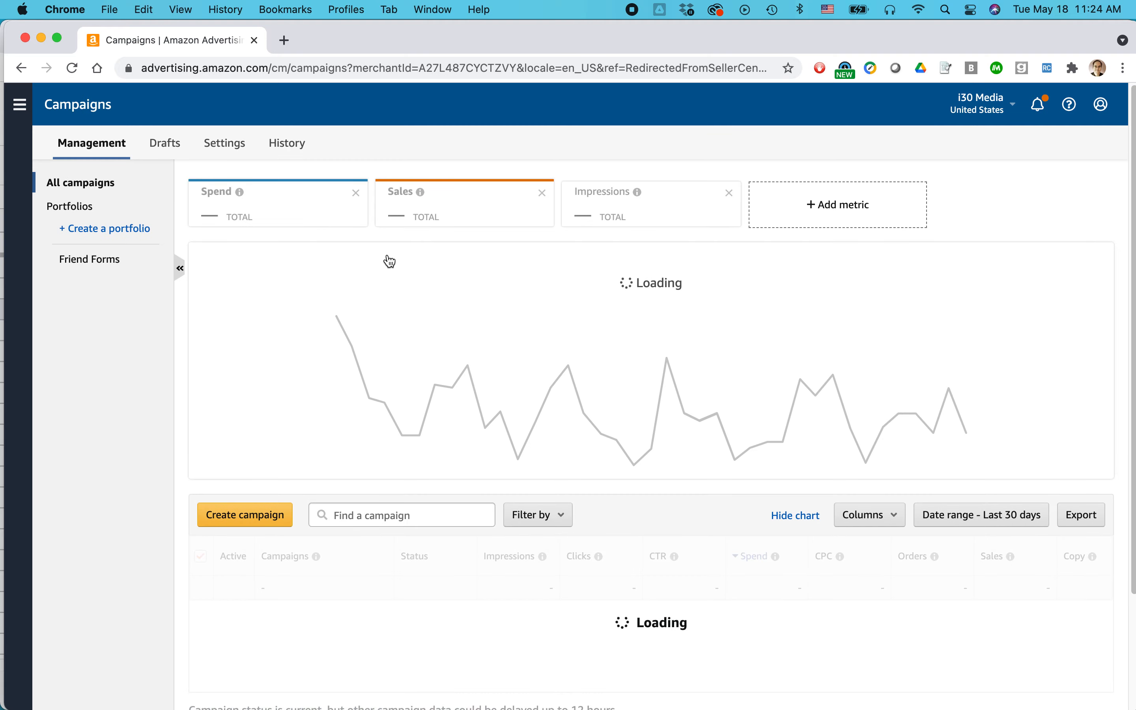
Start creating a new campaign with Sponsored Brands as the campaign type.
left_click(256, 517)
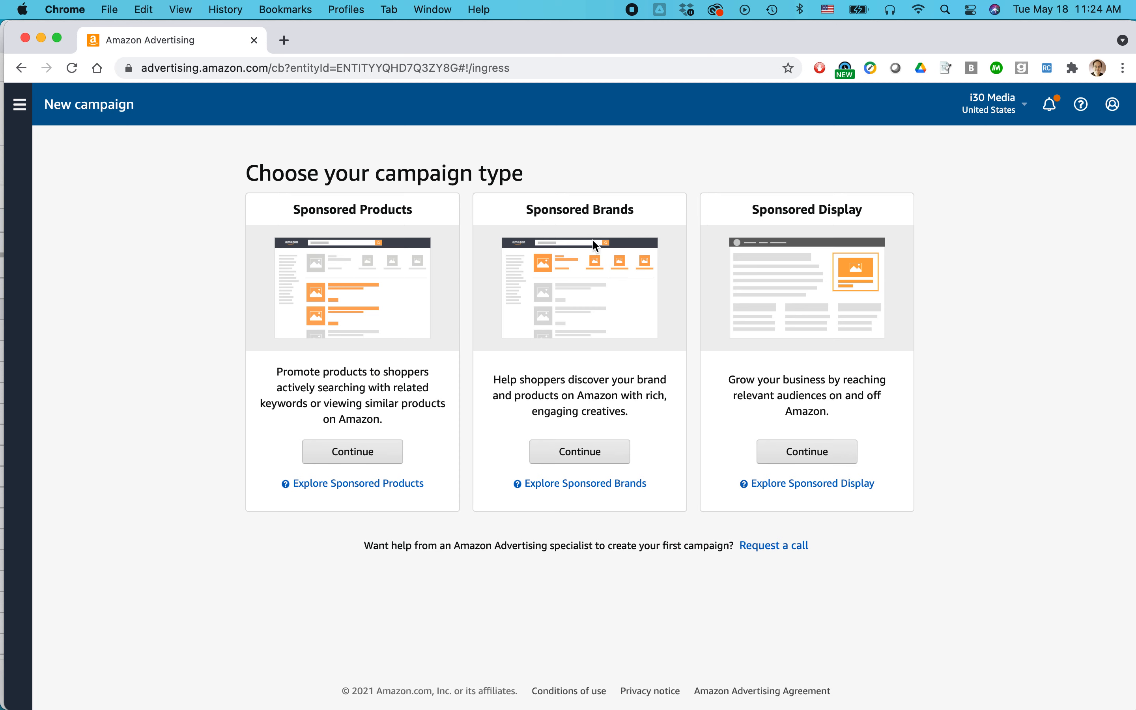
left_click_drag(527, 210, 634, 210)
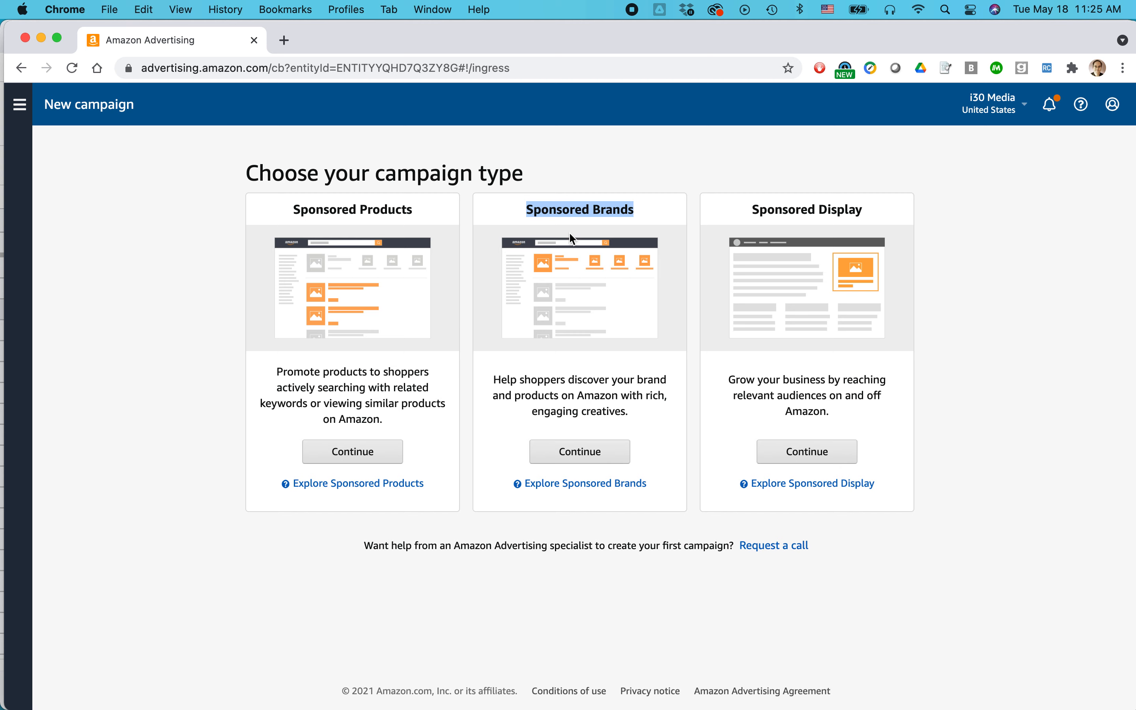
left_click(580, 451)
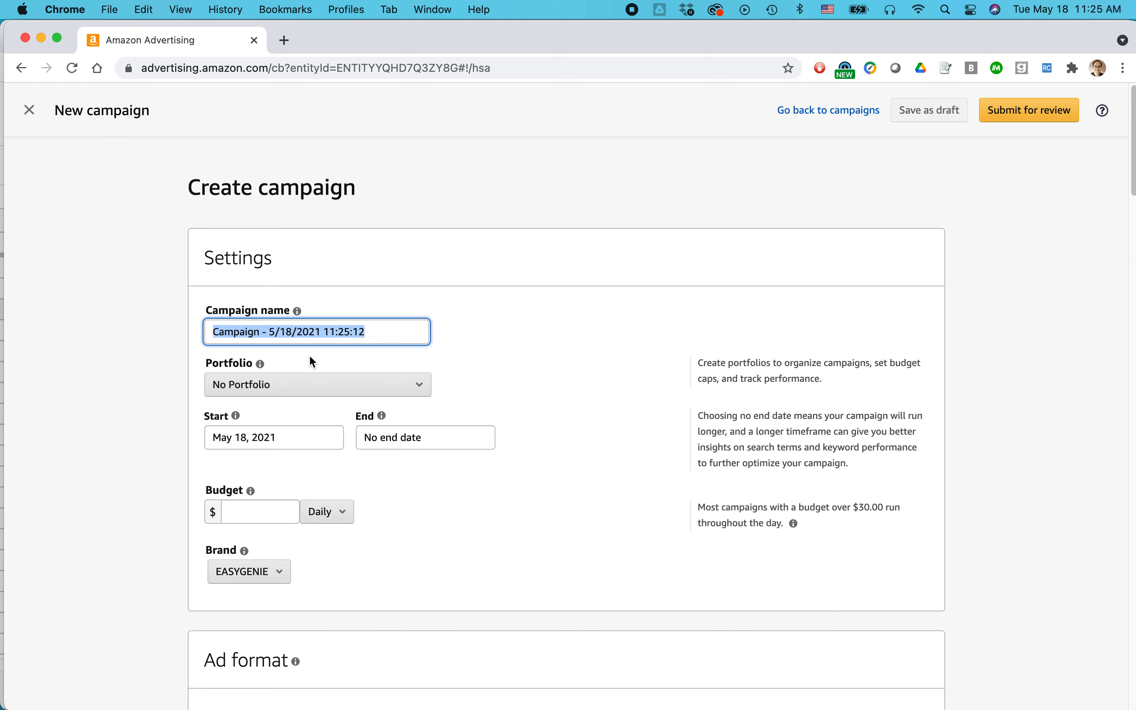
Name the campaign "Purple SB Video 8 seconds 051821".
type("Purple ")
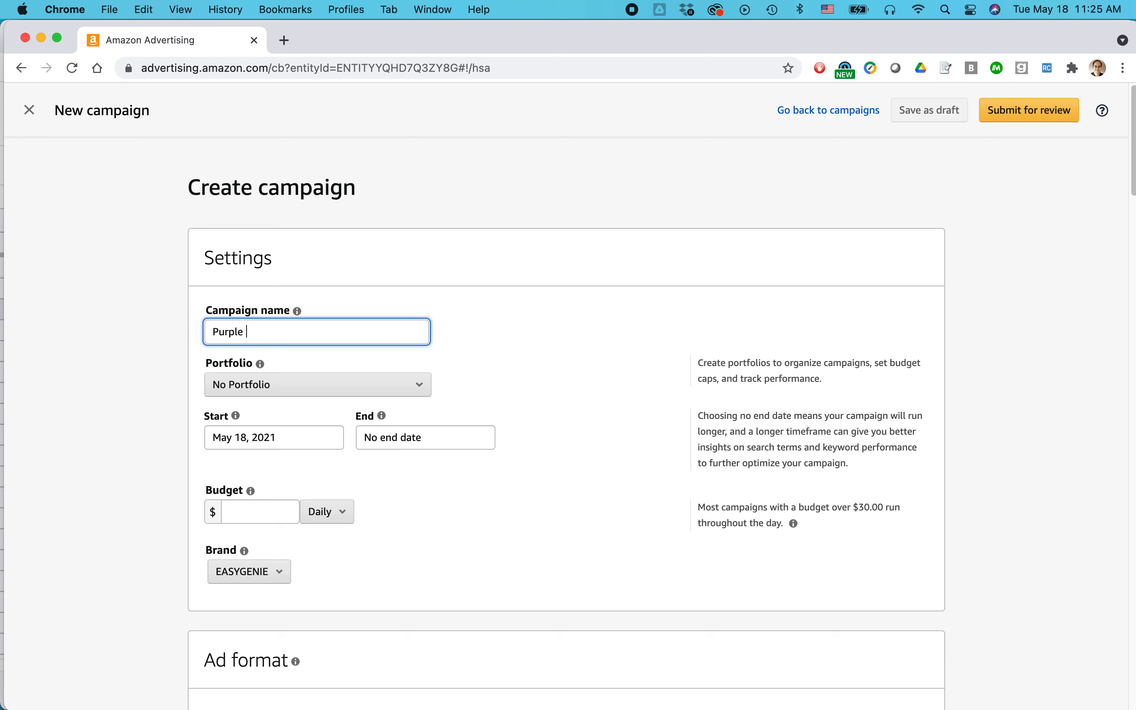
type("SB Video ")
type("051521")
key("Left")
key("Left")
key("shift+Left")
type("8")
key("Left")
key("Left")
key("Left")
key("Left")
type("8 second video")
key("BackSpace")
key("BackSpace")
key("BackSpace")
key("BackSpace")
key("BackSpace")
key("BackSpace")
key("BackSpace")
type("s")
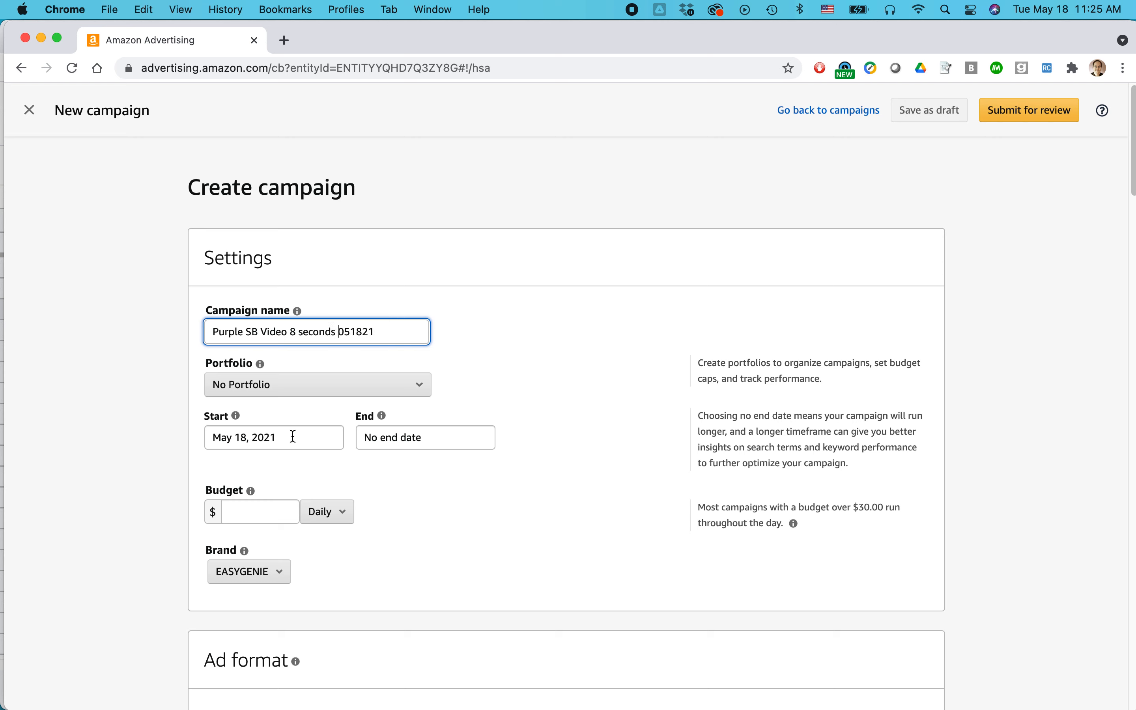
Examine the remaining campaign settings and the ad format options.
scroll(439, 469, "down", 1)
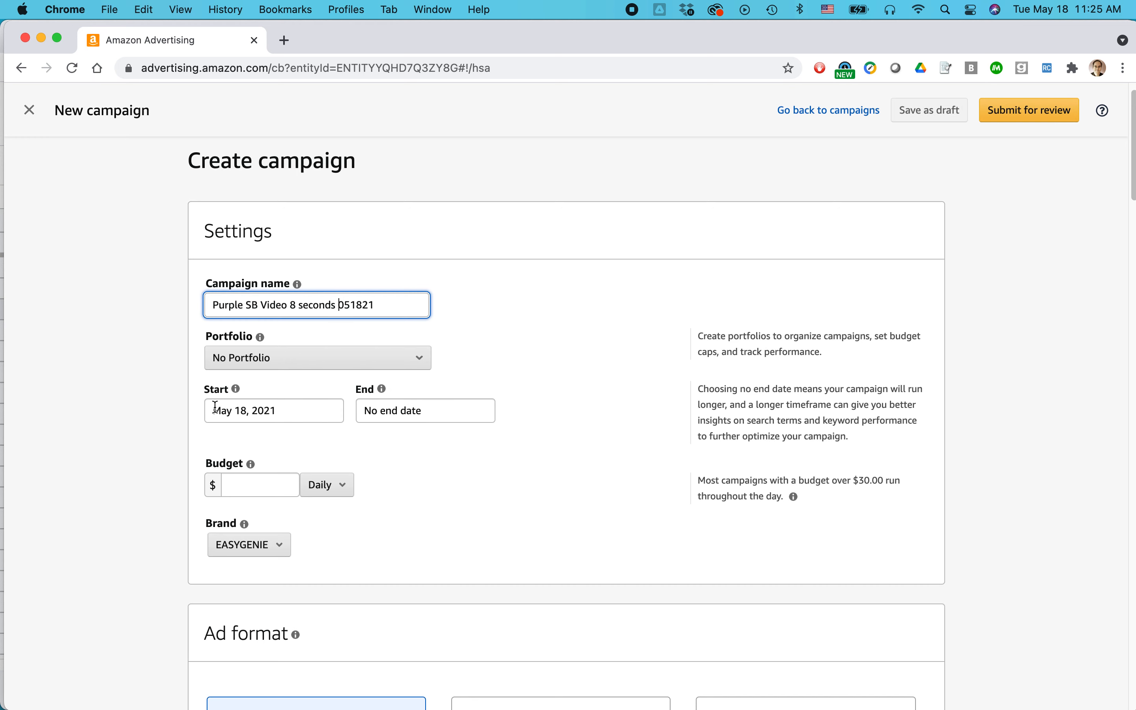
scroll(422, 457, "down", 3)
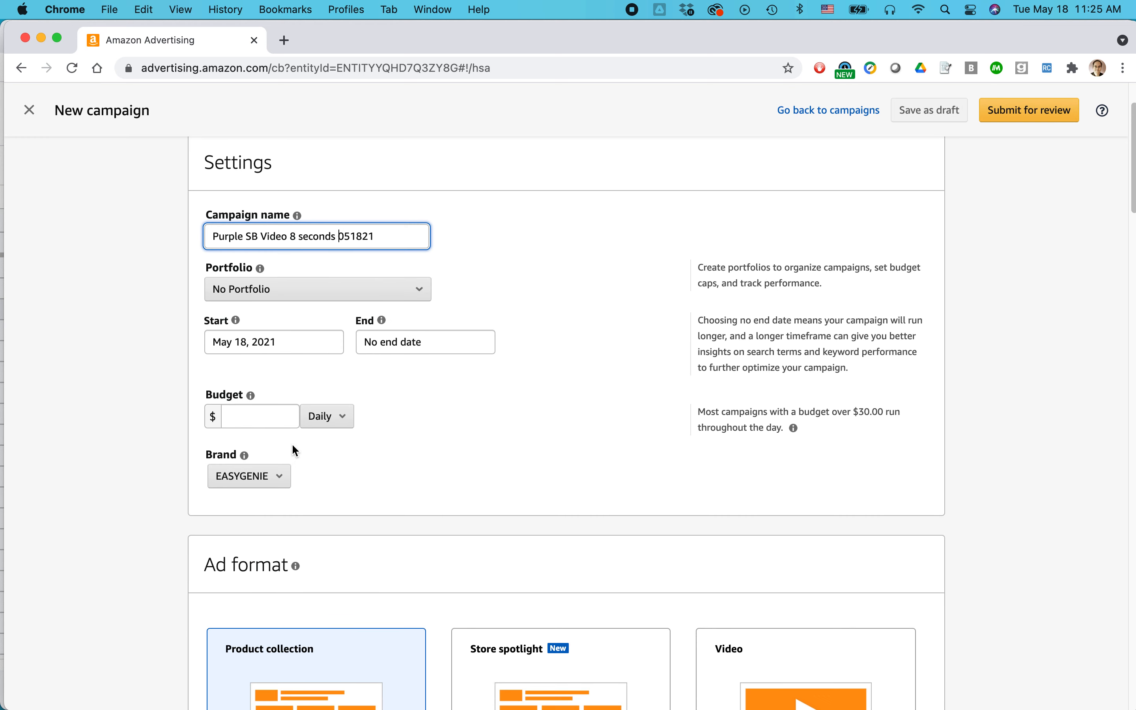
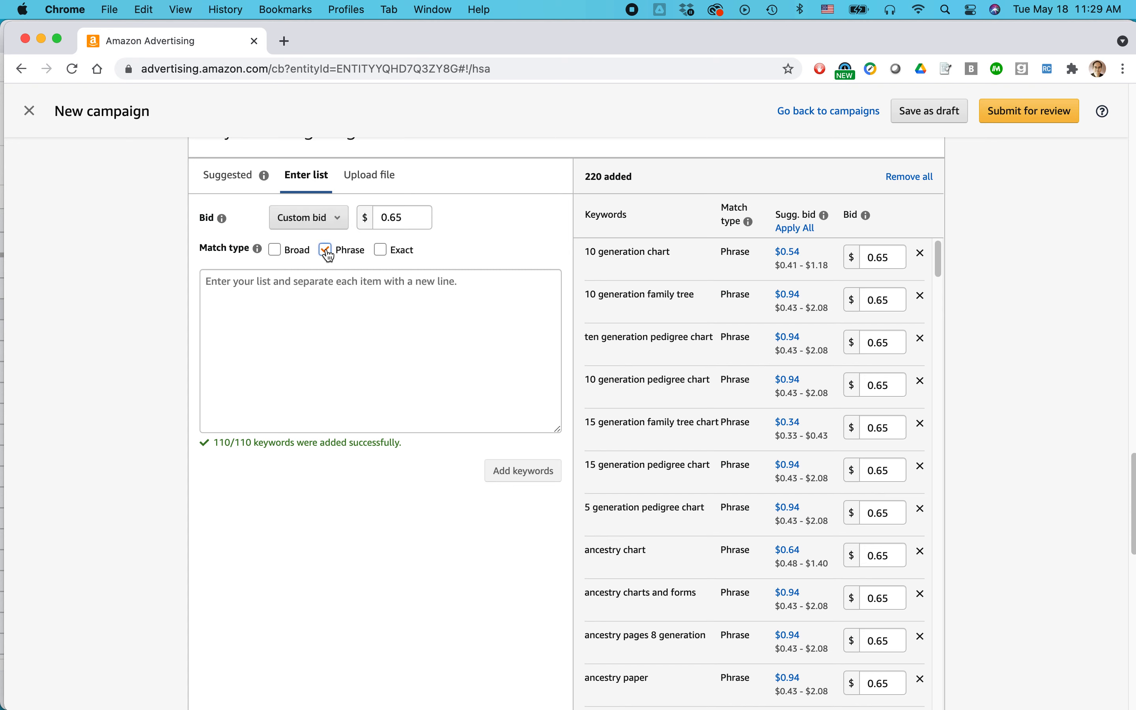
Add the copied keyword list as exact match keywords with a custom bid of $0.75.
left_click(381, 250)
left_click(395, 219)
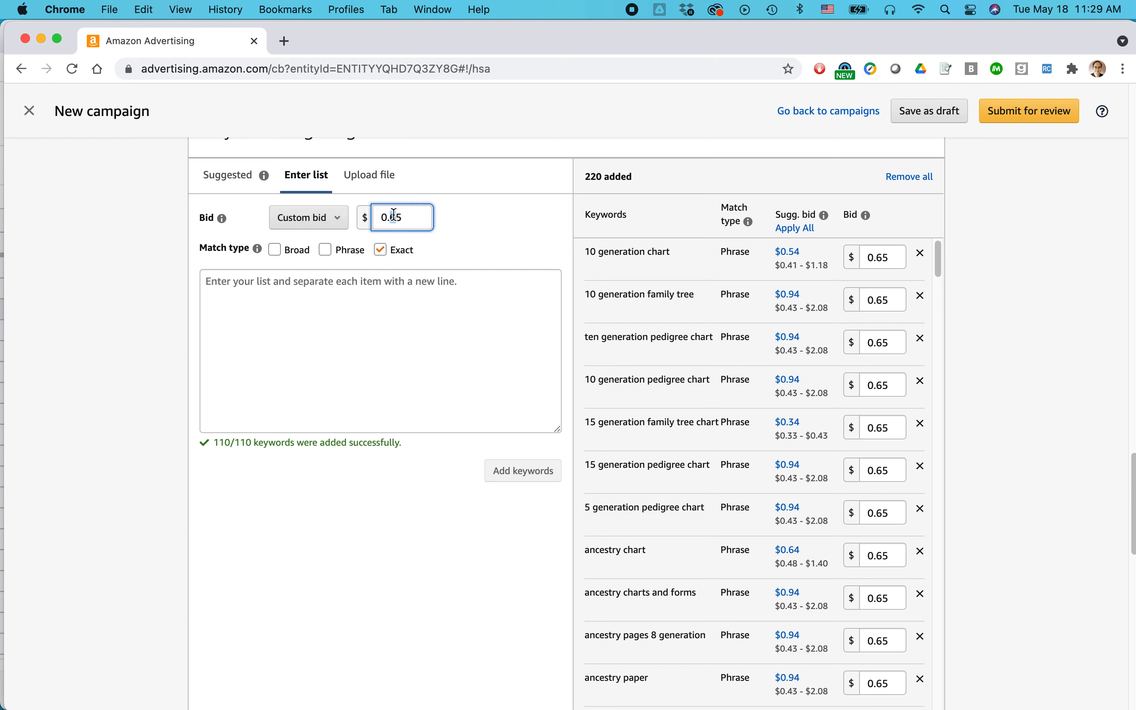
key("BackSpace")
type("7")
left_click(371, 300)
key("super+v")
left_click(526, 471)
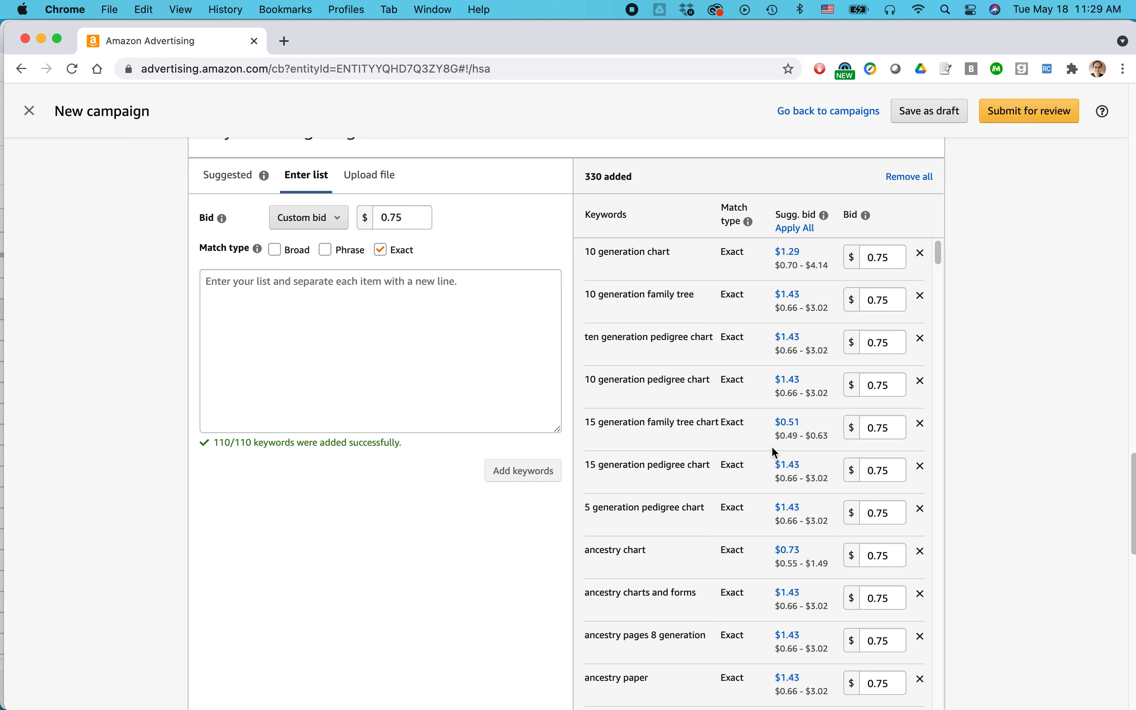
scroll(752, 451, "down", 5)
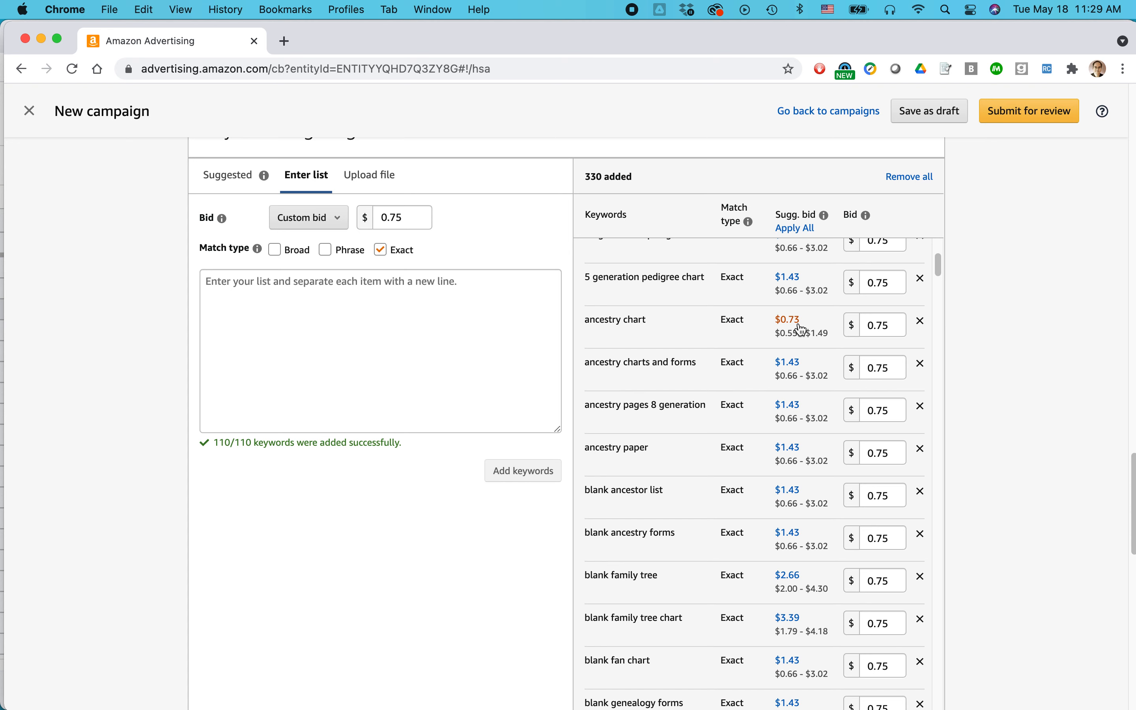
left_click(885, 328)
double_click(884, 327)
type("3")
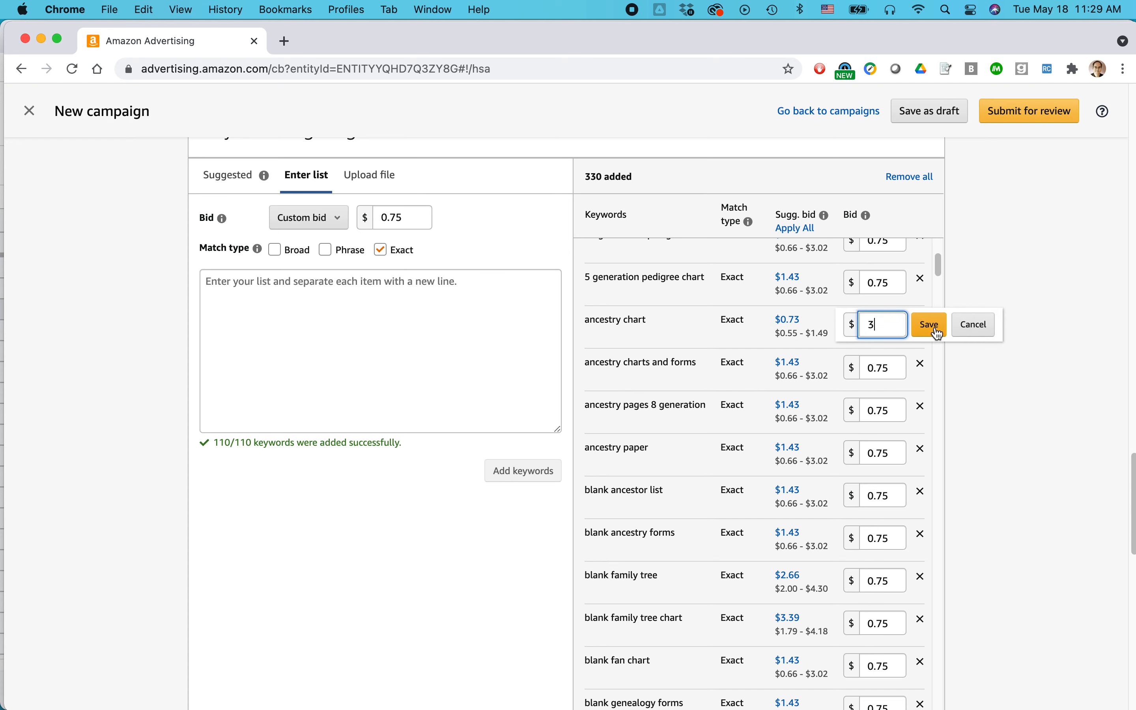
left_click(968, 326)
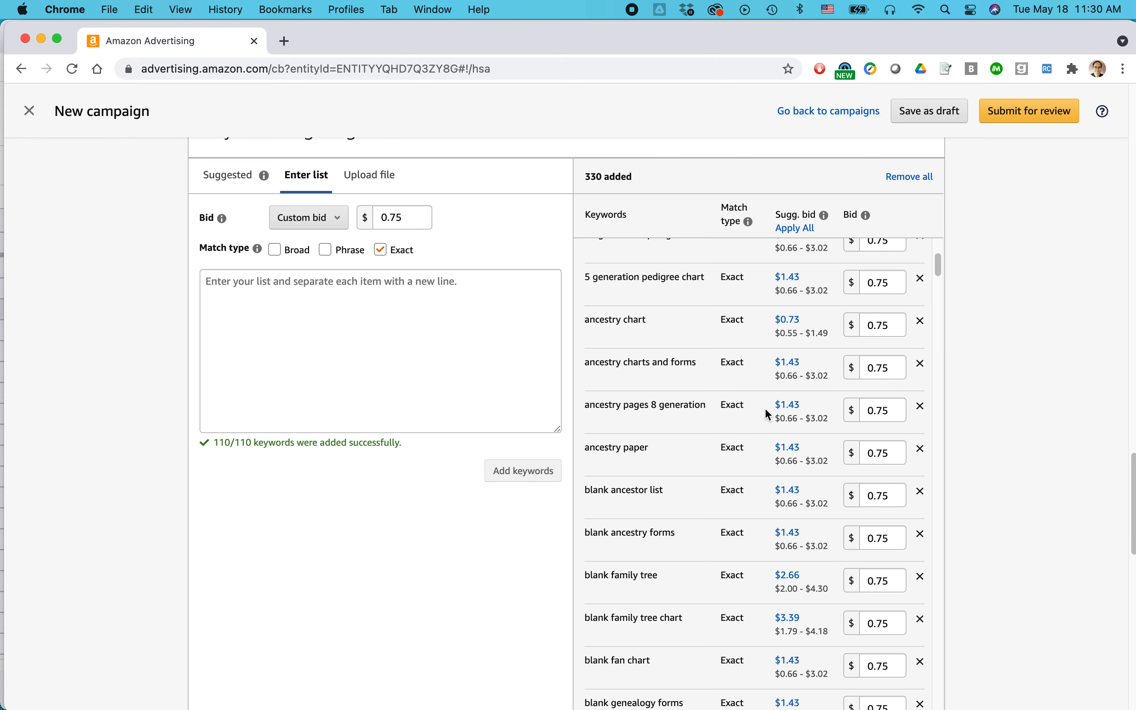
Switch to Excel and copy the brand-name terms in cells A1:A5 of the Negative sheet for the campaign's negative keyword targeting.
scroll(984, 318, "down", 5)
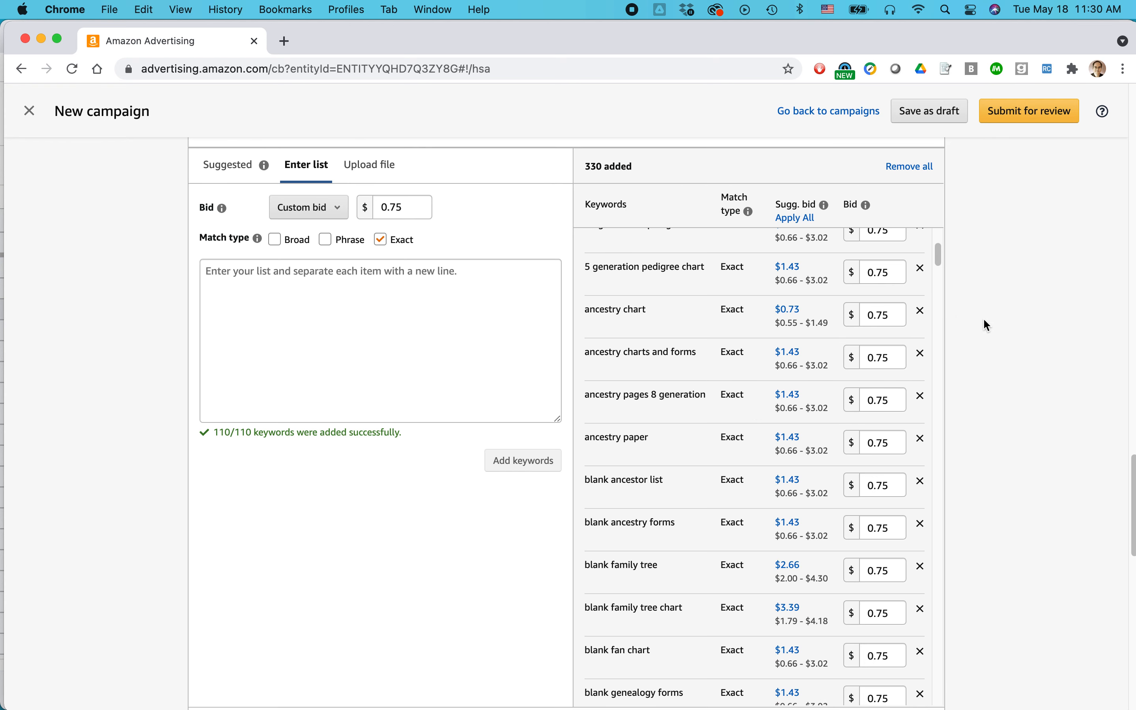
scroll(984, 318, "down", 5)
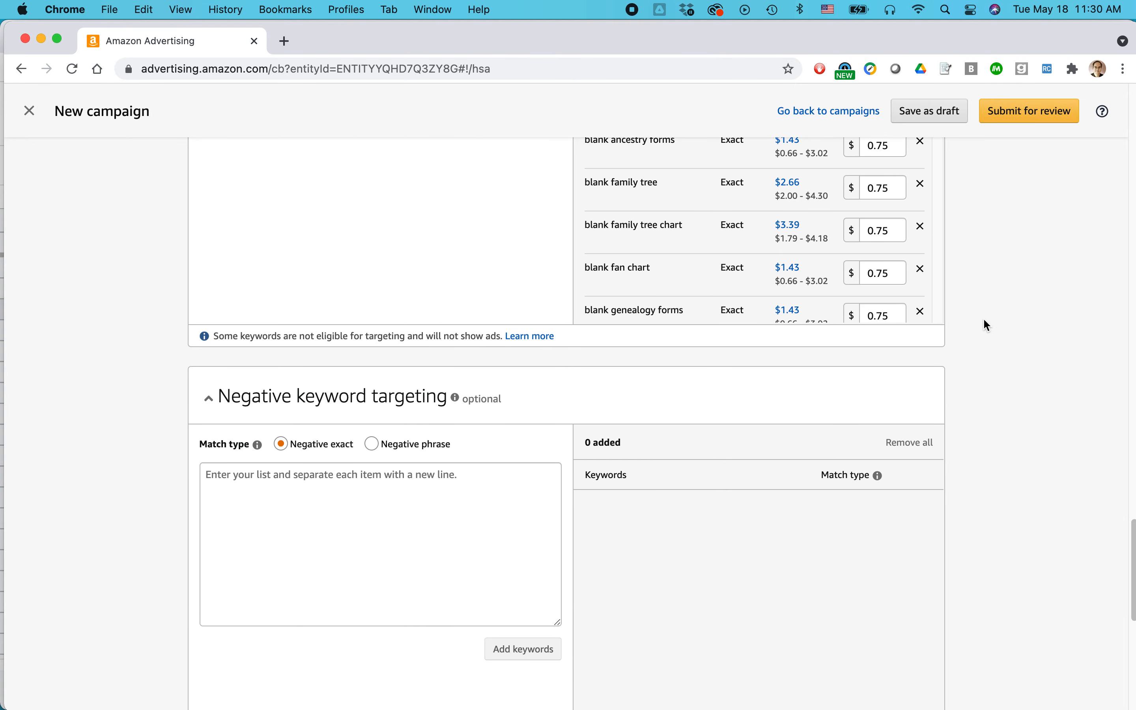
scroll(372, 446, "down", 4)
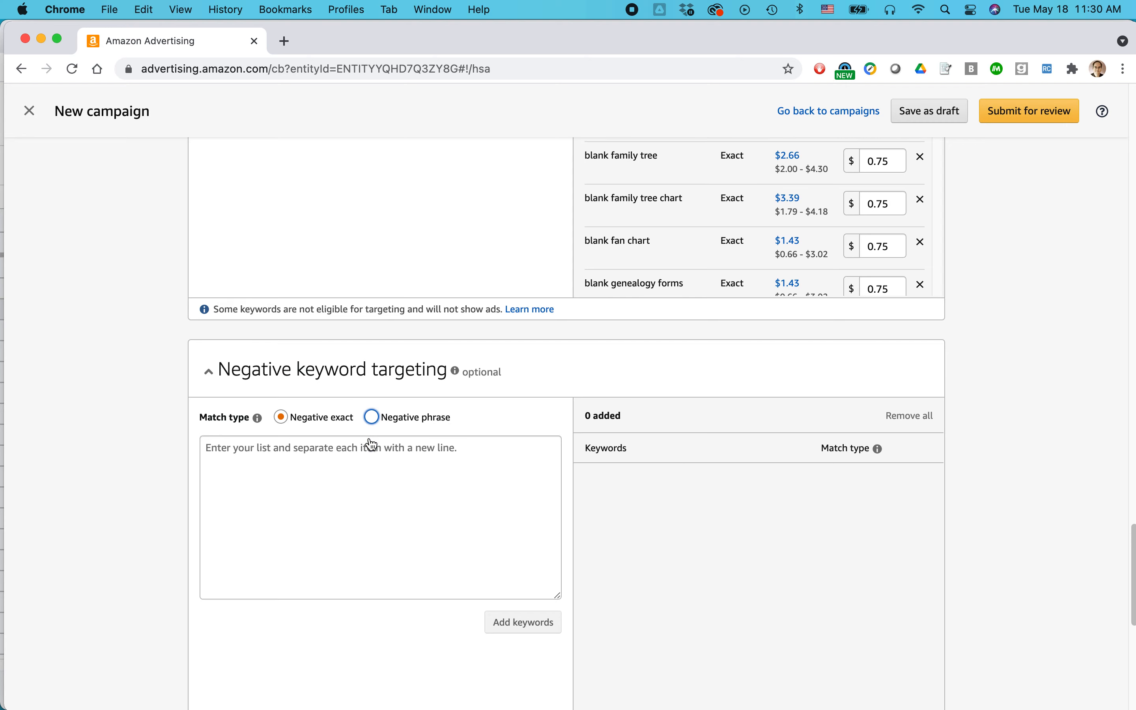
left_click(297, 352)
key("super+Tab")
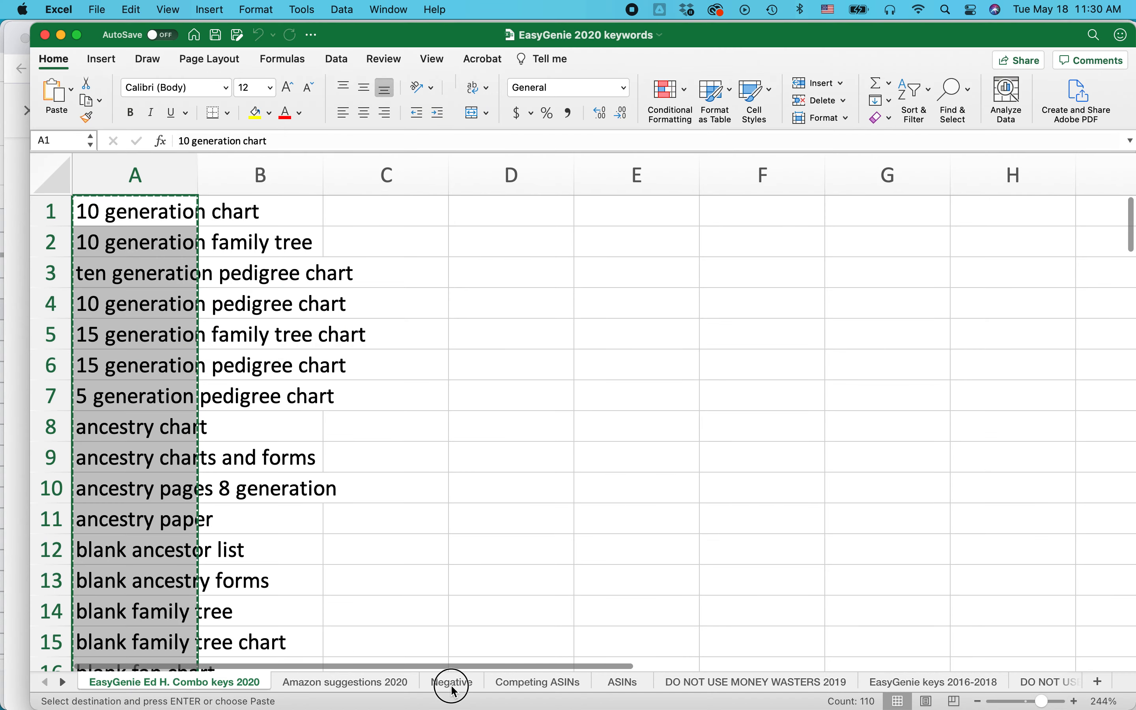
left_click(452, 684)
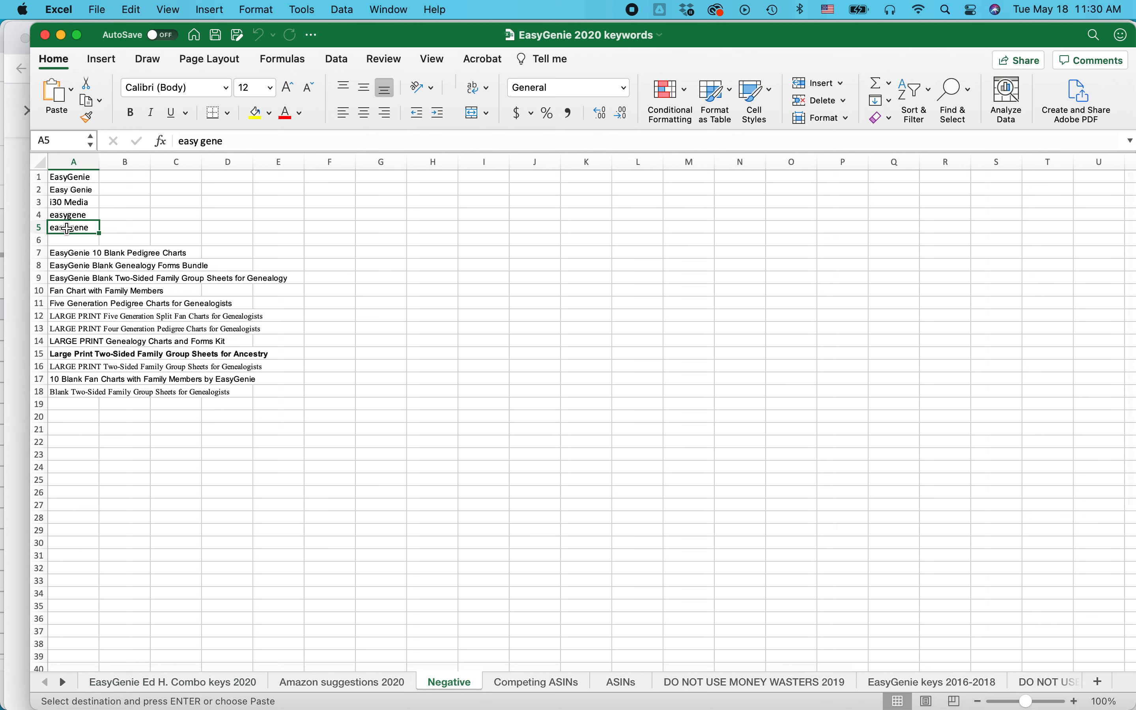
key("shift+Up")
key("shift+Up")
key("shift+Up")
key("shift+Up")
key("super+c")
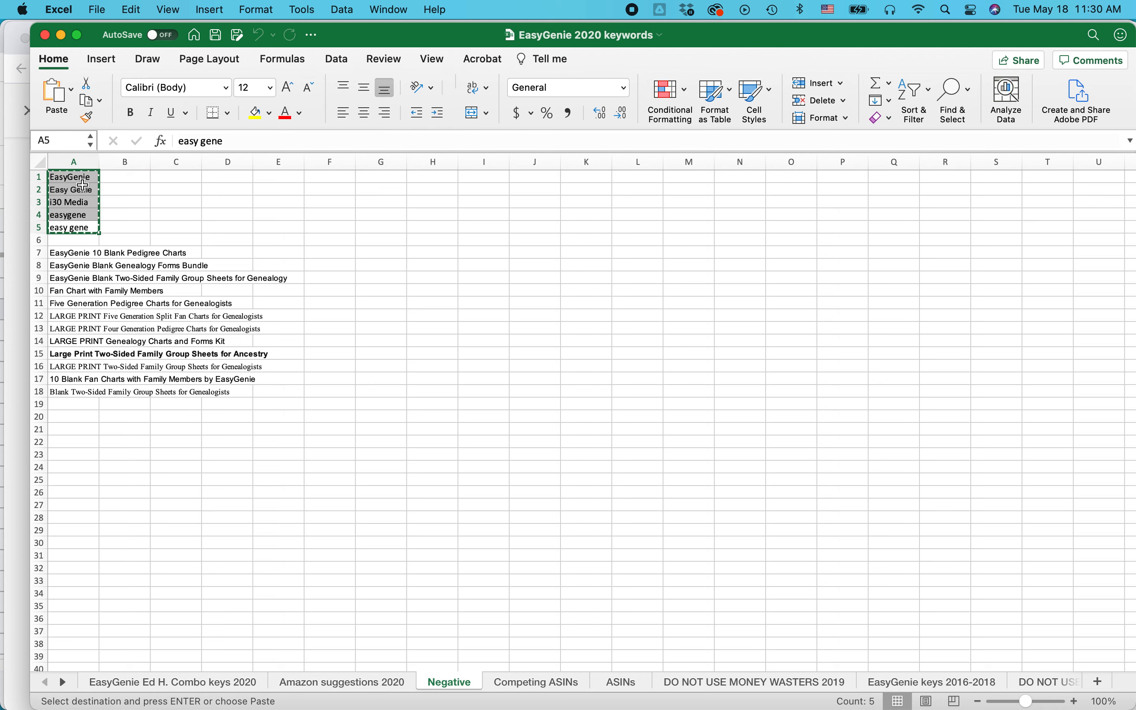
Return to Chrome and add the copied brand-name terms as negative exact keywords.
key("super+Tab")
key("super+v")
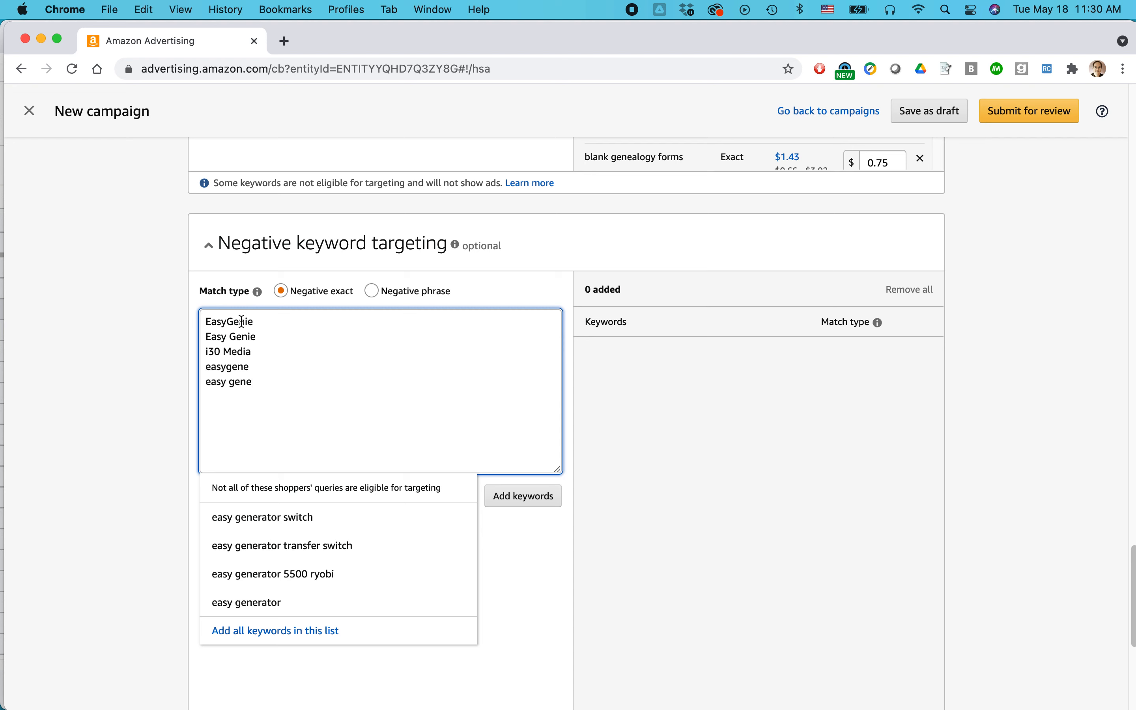
left_click(534, 502)
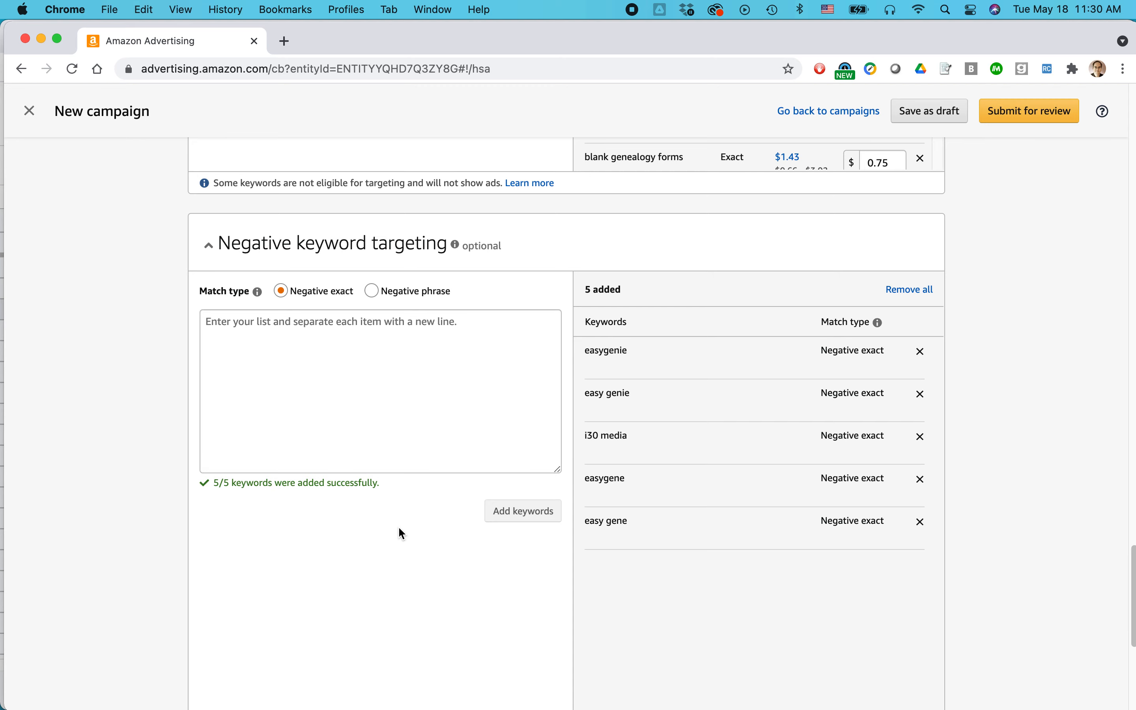
Switch to Excel and copy the product titles in cells A7:A18 of the Negative sheet.
key("super+Tab")
left_click(64, 256)
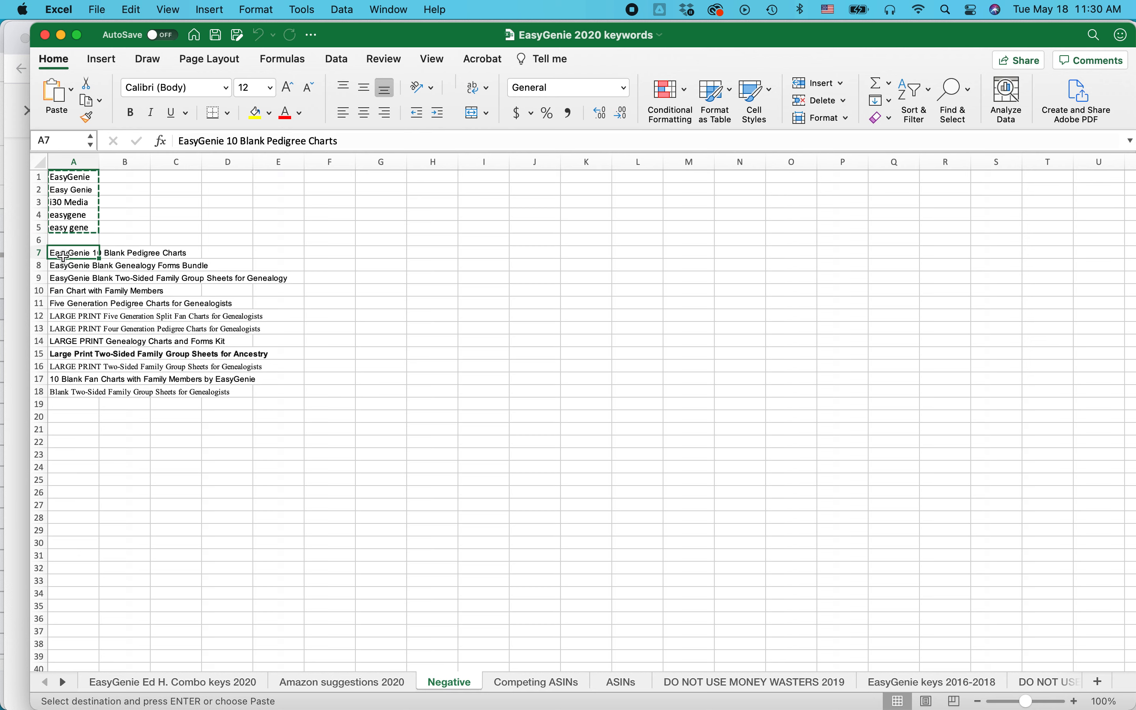
key("shift+Down")
key("shift+Down")
key("shift+Down")
key("shift+Down")
key("shift+Down")
key("shift+Down")
key("shift+Down")
key("shift+Down")
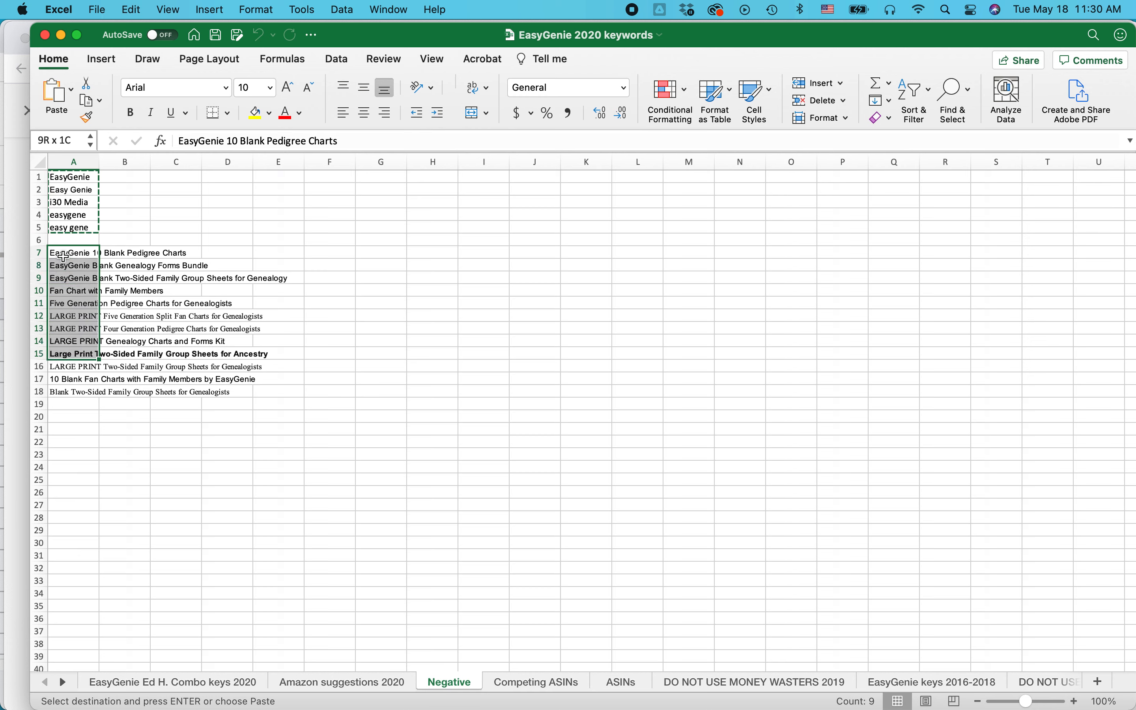
key("shift+Down")
key("shift+Down")
key("shift+Down")
key("super+c")
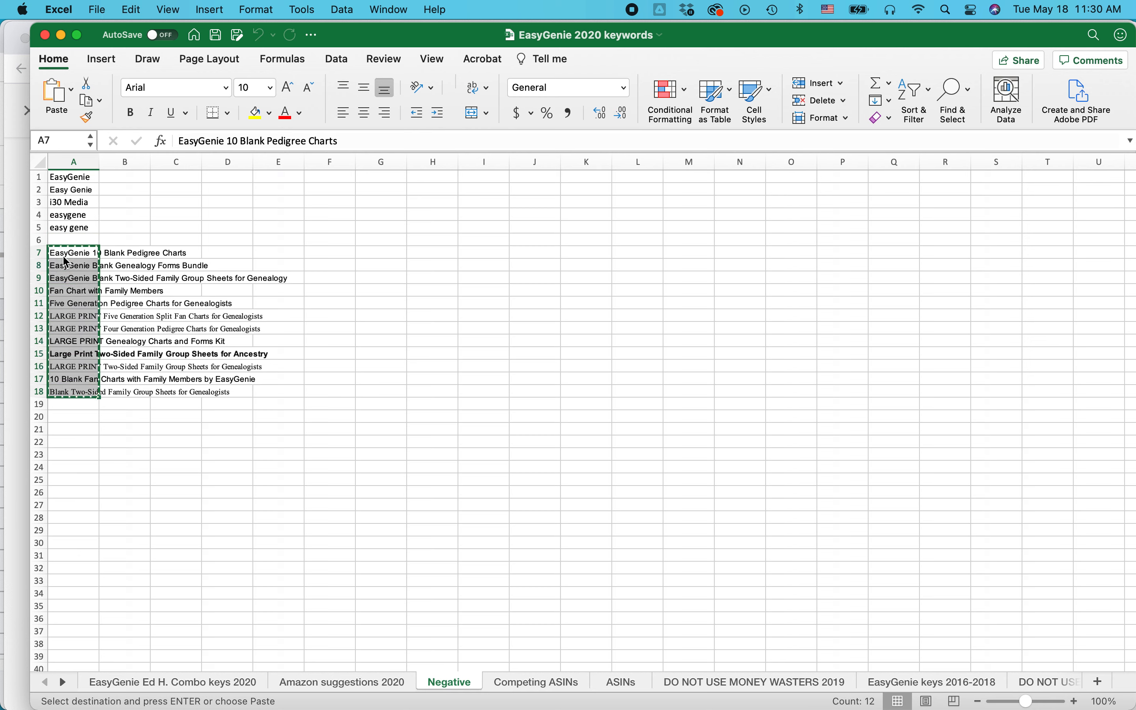
Return to Chrome and add the copied product titles as negative exact keywords.
key("super+Tab")
left_click(274, 337)
key("super+v")
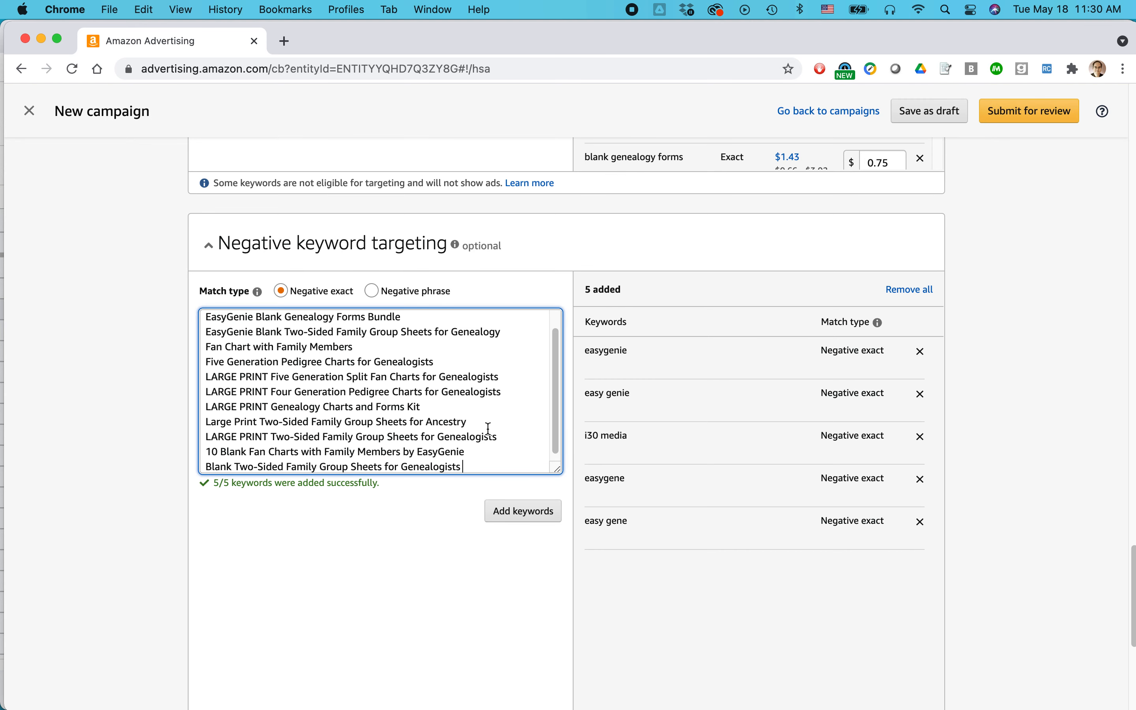
left_click(511, 511)
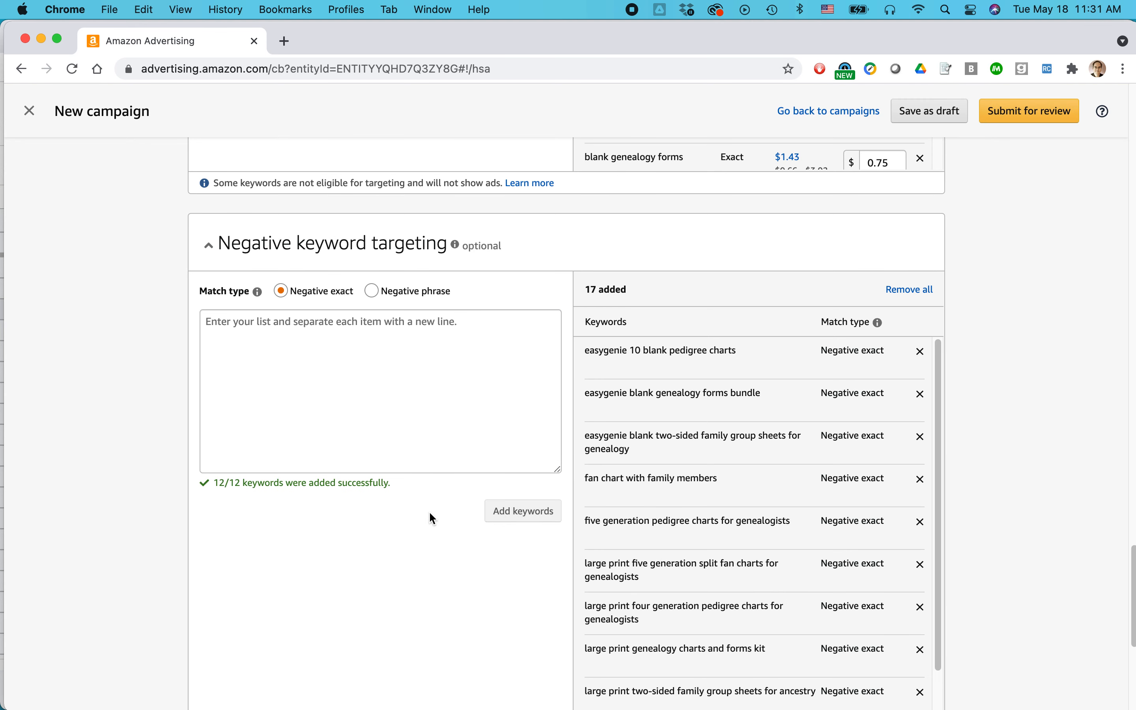
Check the negative keywords and the uploaded video in the campaign setup, and submit the campaign for review.
scroll(429, 515, "down", 8)
scroll(429, 515, "up", 4)
scroll(430, 513, "up", 2)
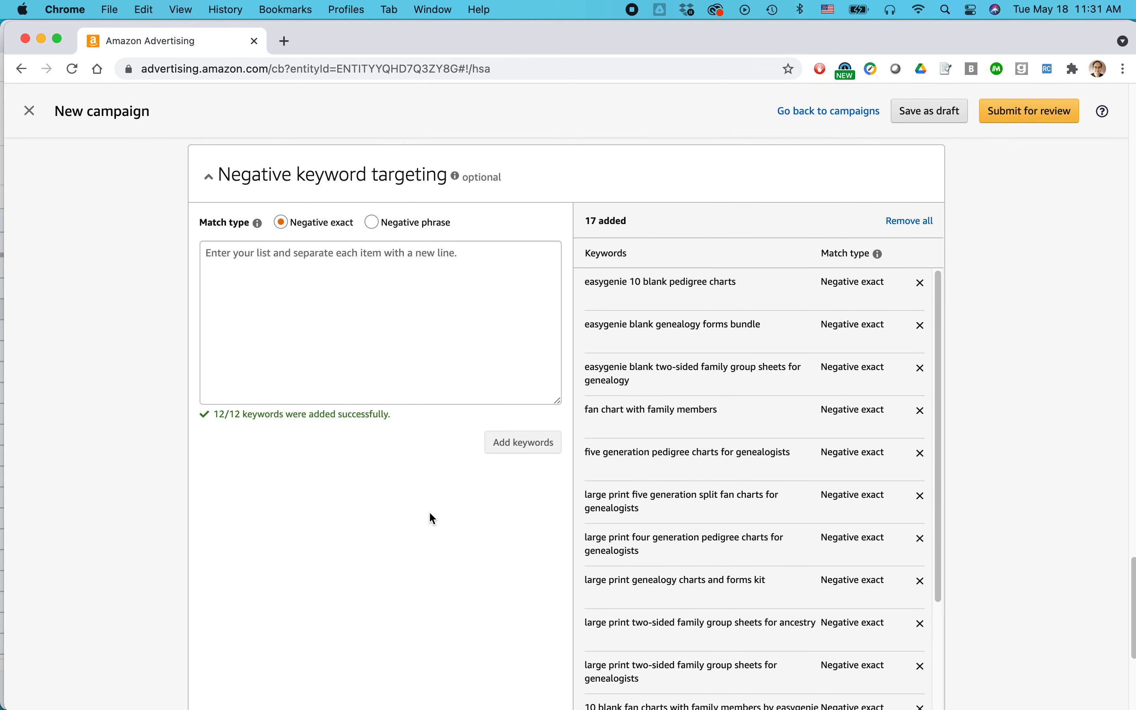
scroll(430, 513, "down", 6)
scroll(429, 511, "up", 1)
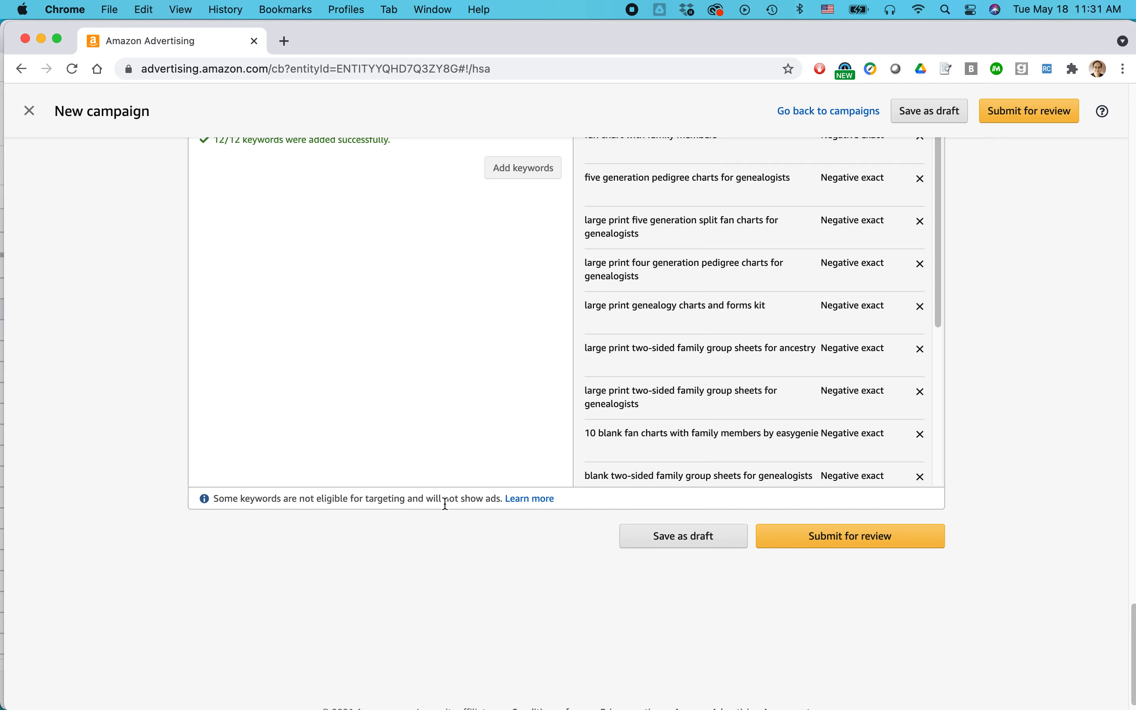
scroll(448, 399, "up", 15)
scroll(450, 400, "up", 8)
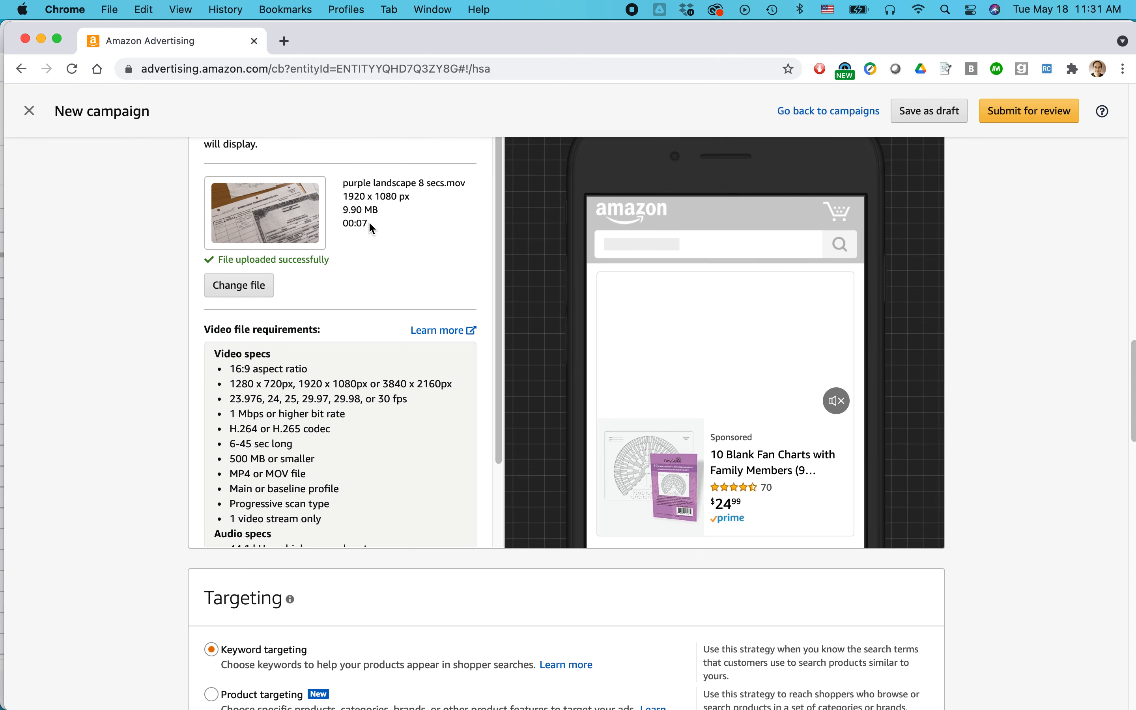
scroll(404, 237, "down", 15)
scroll(486, 373, "down", 10)
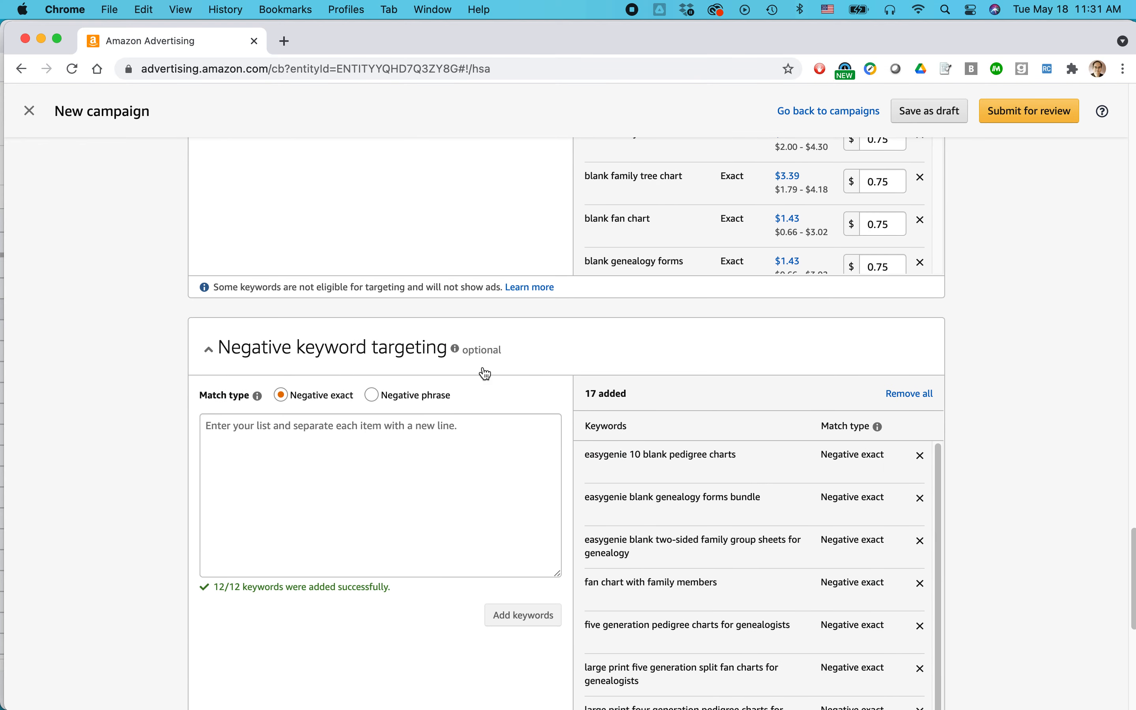
left_click(840, 594)
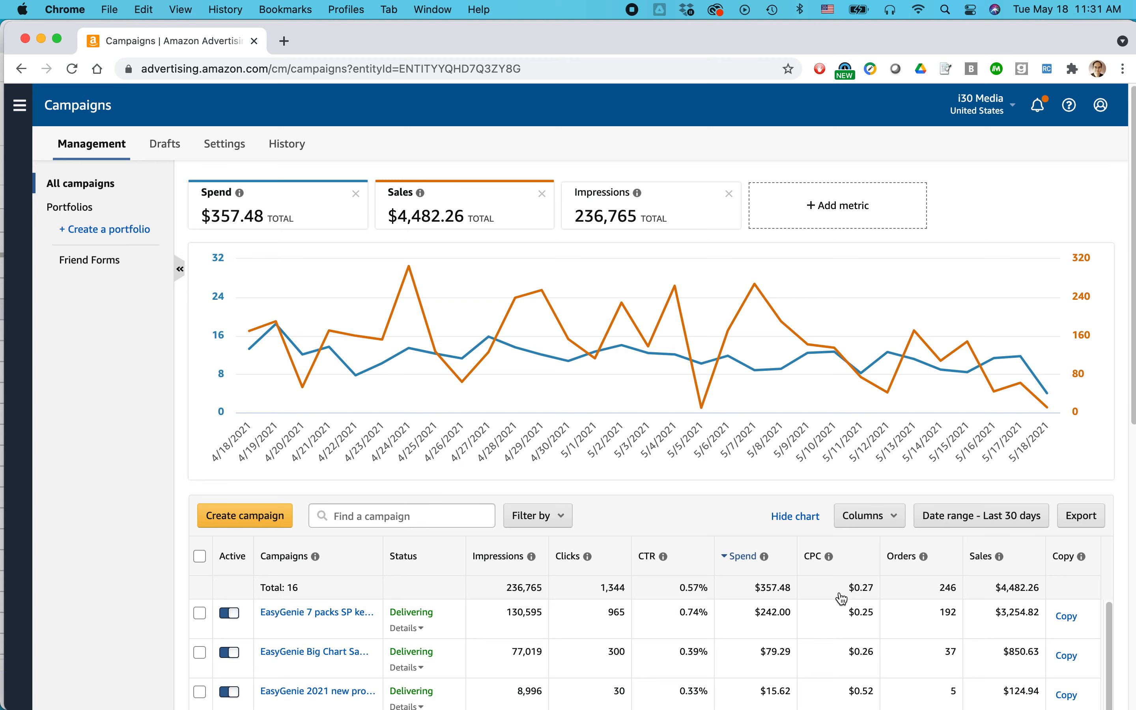
Look over the campaign list, and switch to Firefox to view the 10 Blank Fan Charts product page.
scroll(768, 478, "down", 5)
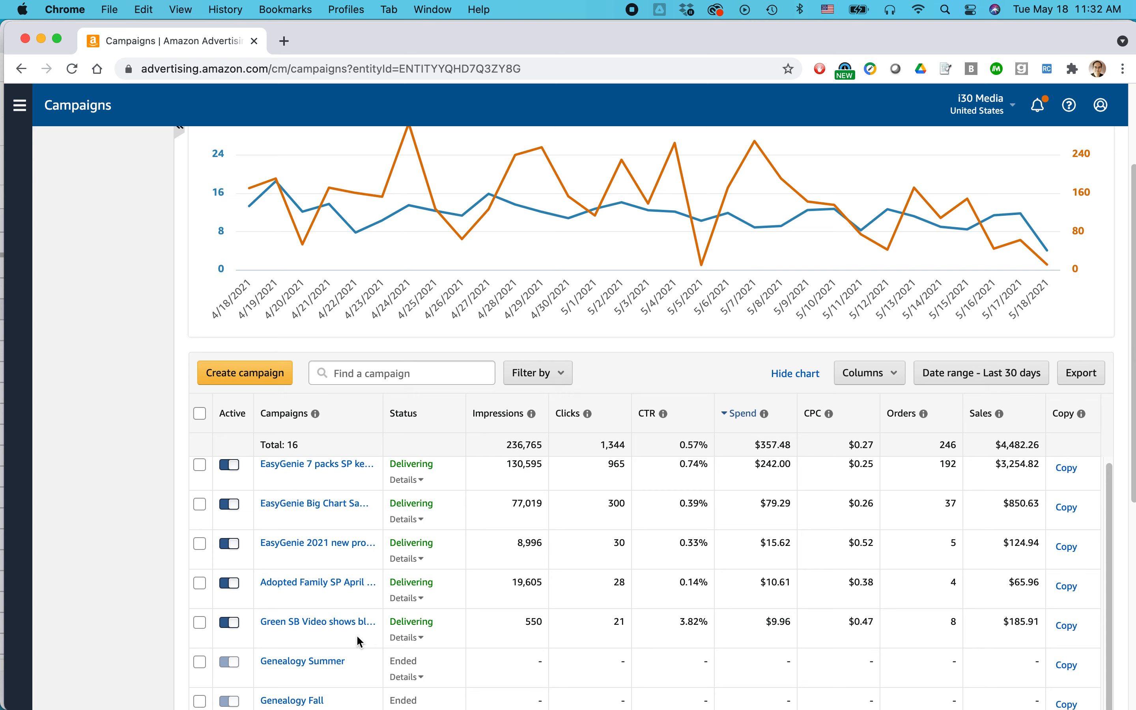
key("super+Tab")
key("super+Tab")
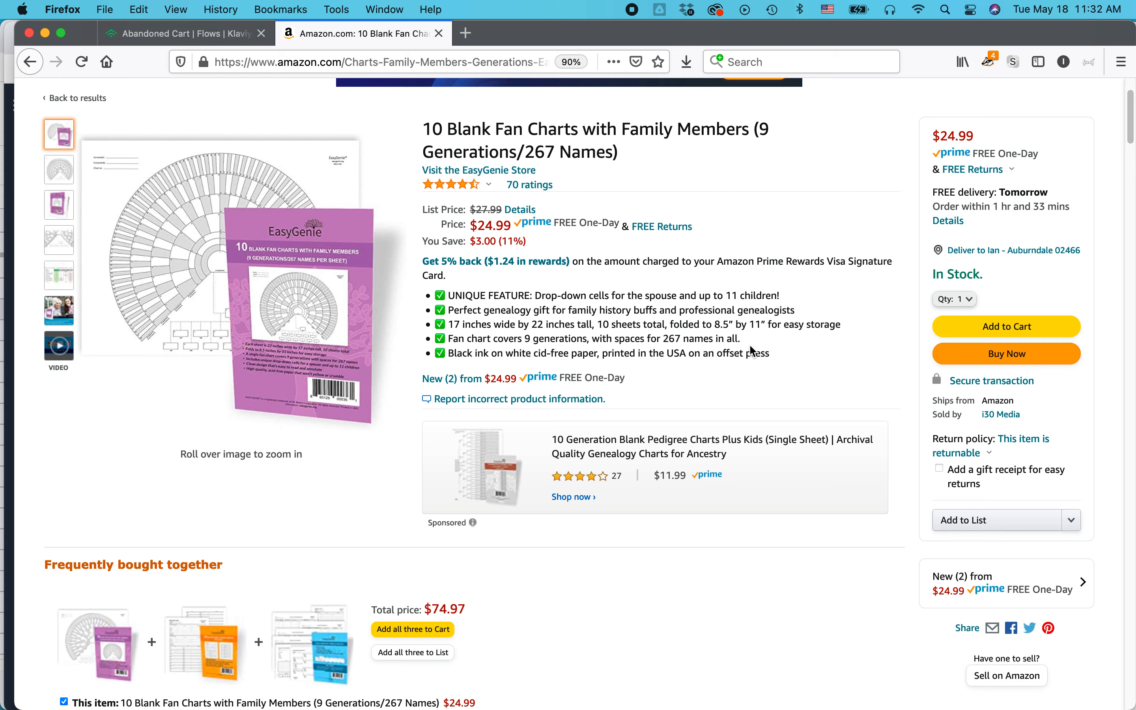
scroll(750, 345, "up", 2)
scroll(750, 345, "down", 2)
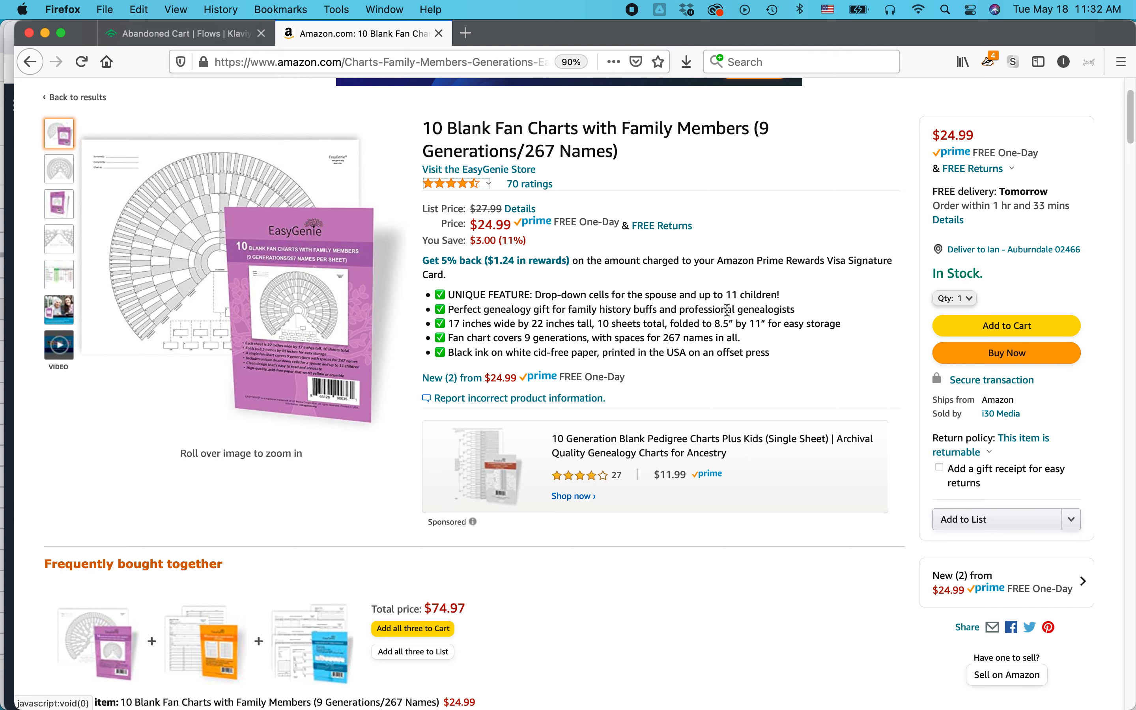
Switch from Firefox to Finder.
key("super+Tab")
key("Tab")
key("Tab")
key("Tab")
key("Tab")
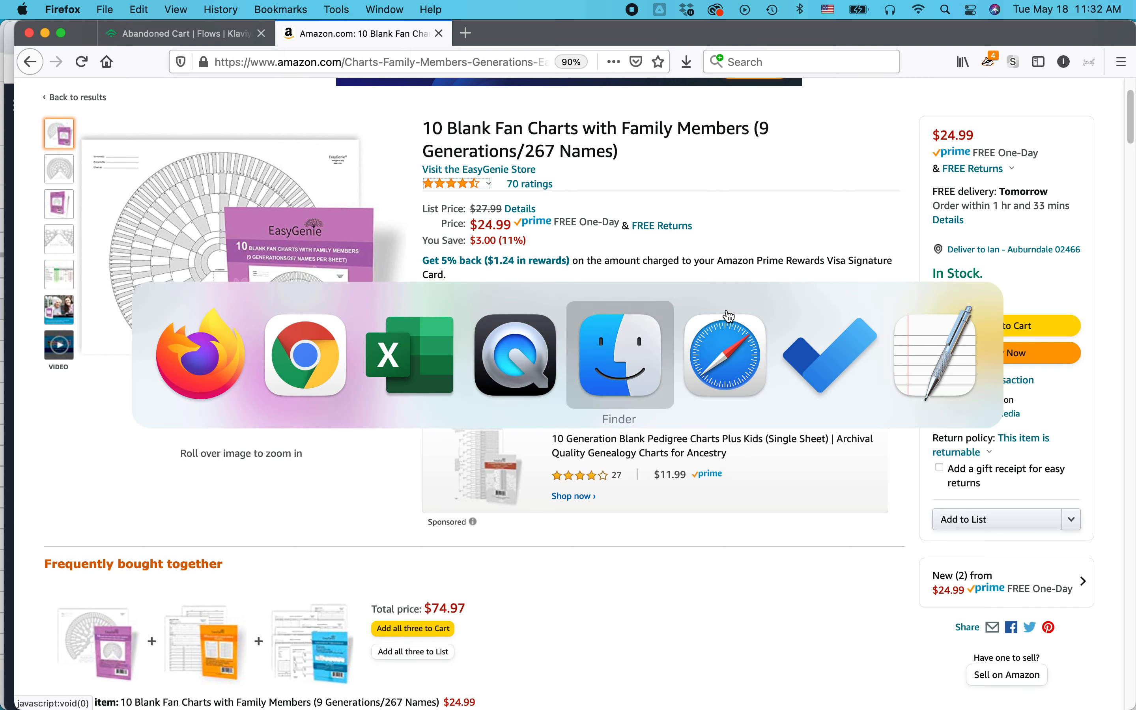